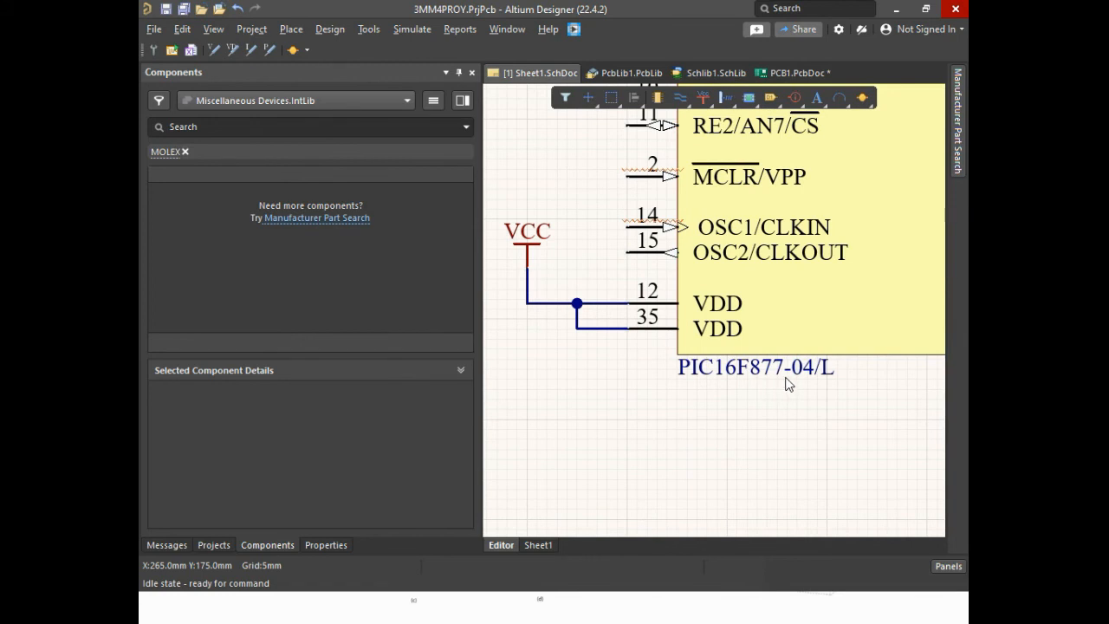
# Examine the schematic's power and ground wiring around the PIC16F877-04/L, connector P1, the resistor chain and the capacitors
pyautogui.keyDown('ctrl'); pyautogui.scroll(-10, 834, 391); pyautogui.keyUp('ctrl')
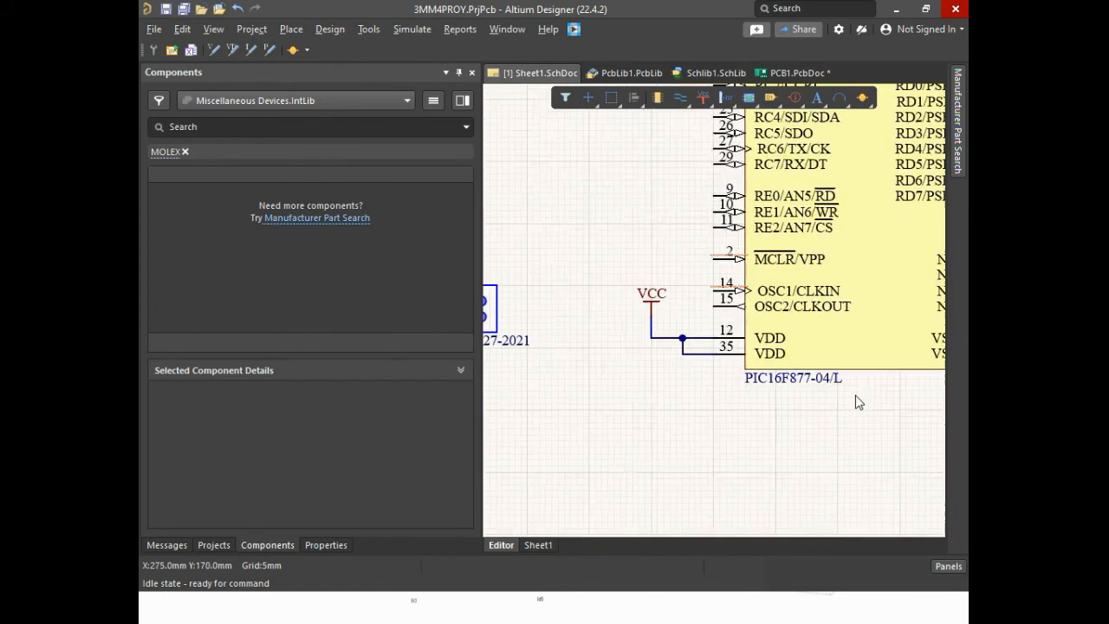
pyautogui.keyDown('ctrl'); pyautogui.scroll(3, 857, 386); pyautogui.keyUp('ctrl')
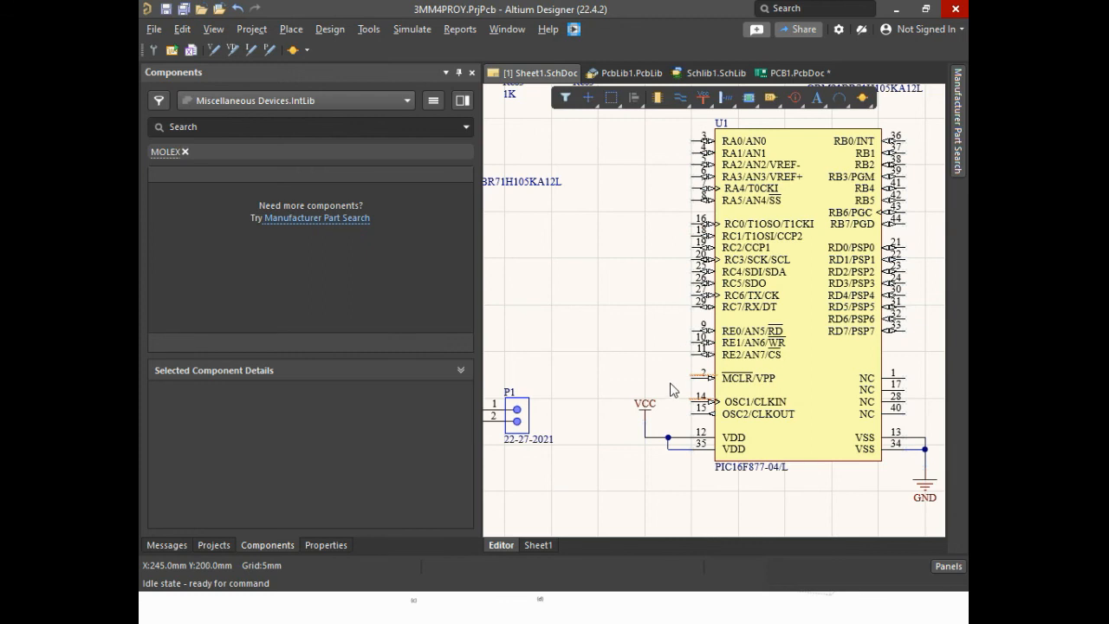
pyautogui.keyDown('ctrl'); pyautogui.scroll(-2, 589, 435); pyautogui.keyUp('ctrl')
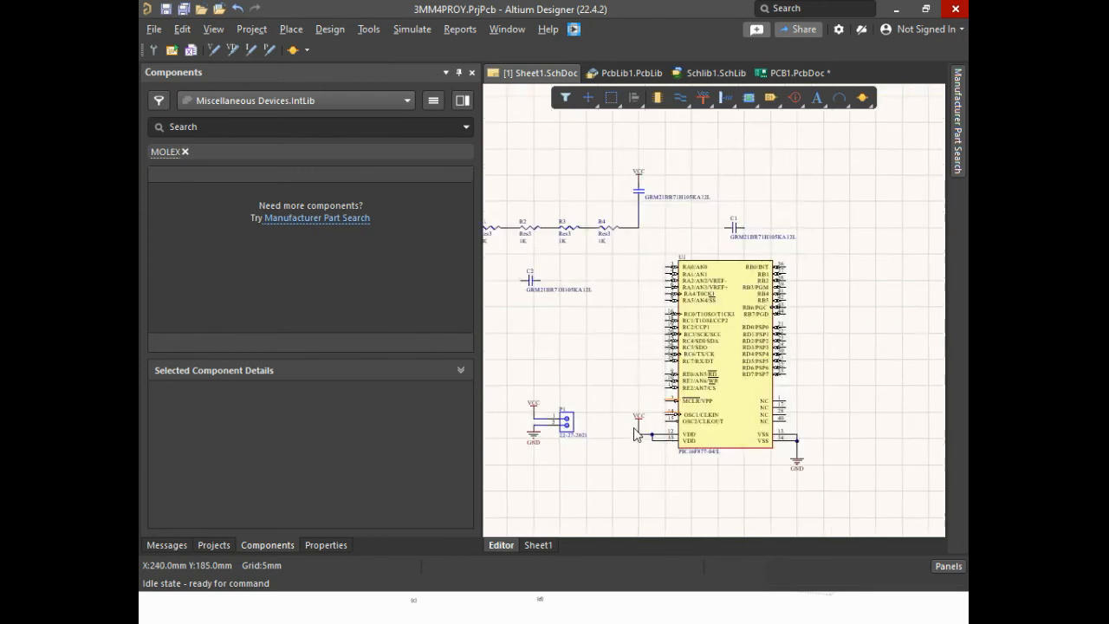
pyautogui.keyDown('ctrl'); pyautogui.scroll(2, 599, 402); pyautogui.keyUp('ctrl')
pyautogui.keyDown('ctrl'); pyautogui.scroll(-2, 599, 401); pyautogui.keyUp('ctrl')
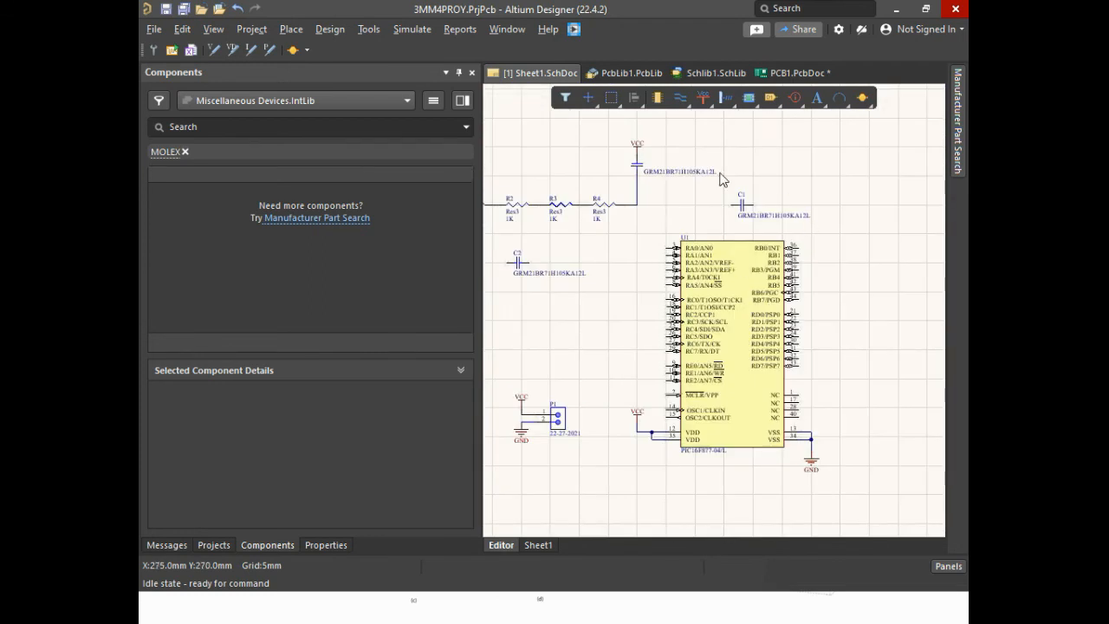
pyautogui.keyDown('ctrl'); pyautogui.scroll(2, 618, 490); pyautogui.keyUp('ctrl')
pyautogui.keyDown('ctrl'); pyautogui.scroll(-4, 696, 412); pyautogui.keyUp('ctrl')
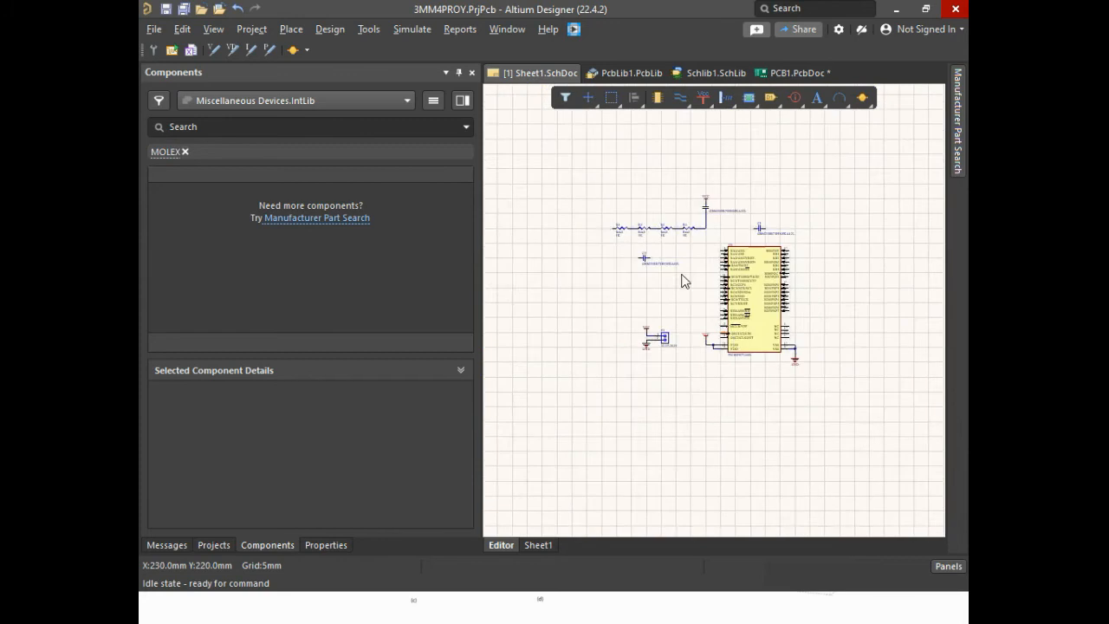
pyautogui.keyDown('ctrl'); pyautogui.scroll(1, 661, 203); pyautogui.keyUp('ctrl')
# Show the PCB1.PcbDoc board in 3D layout mode and examine connector P1, U1 and the resistors from an angled view
pyautogui.click(794, 74)
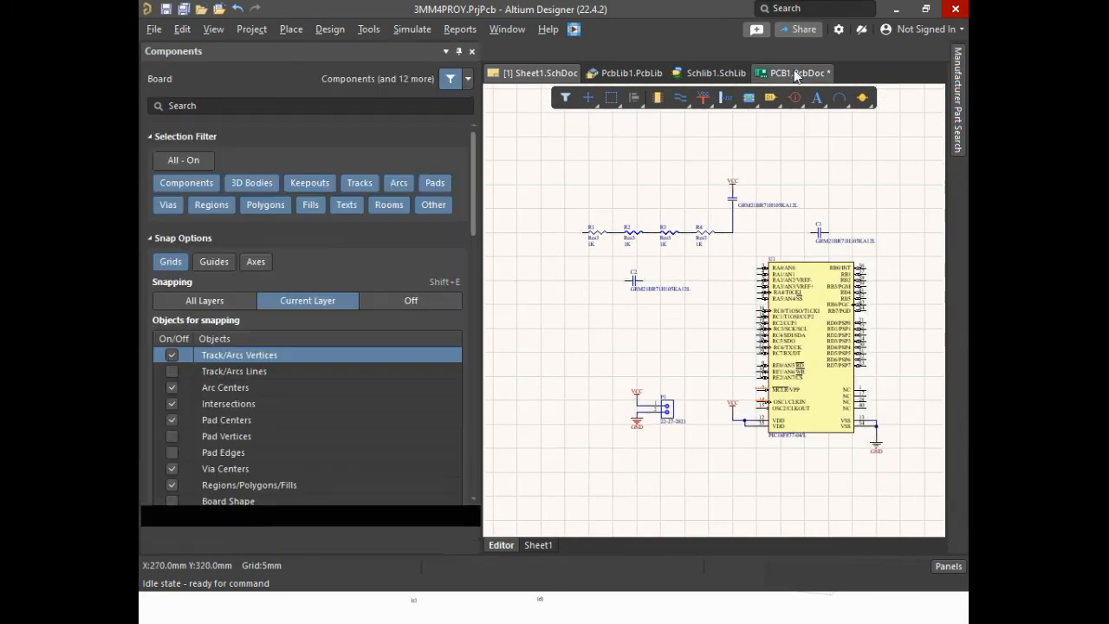
pyautogui.keyDown('ctrl'); pyautogui.scroll(5, 785, 482); pyautogui.keyUp('ctrl')
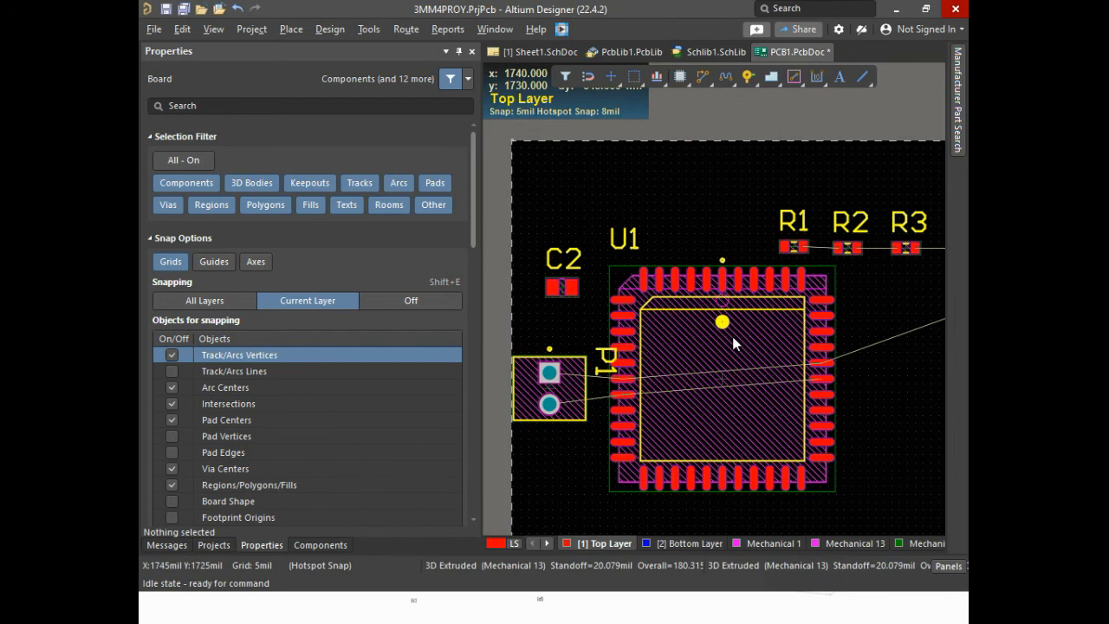
pyautogui.click(219, 33)
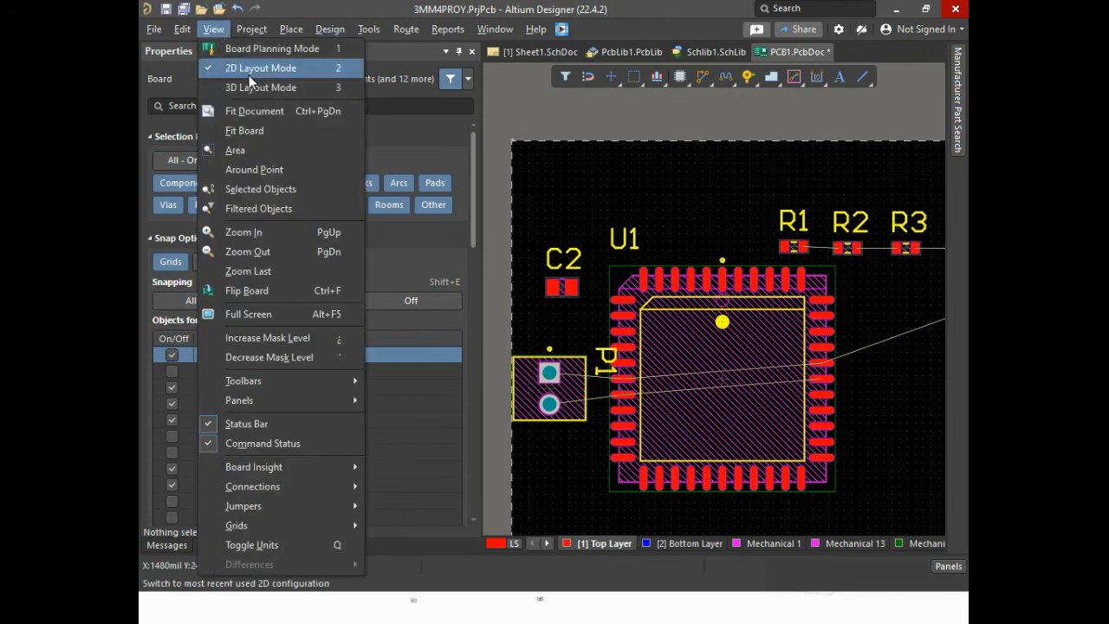
pyautogui.click(323, 87)
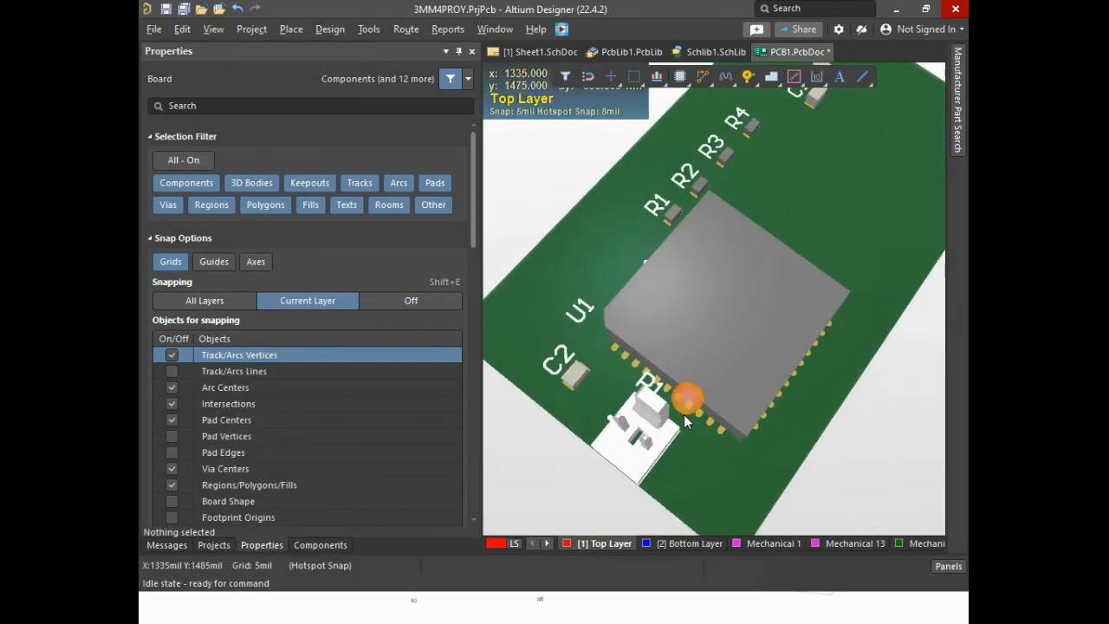
pyautogui.keyDown('ctrl'); pyautogui.scroll(4, 691, 415); pyautogui.keyUp('ctrl')
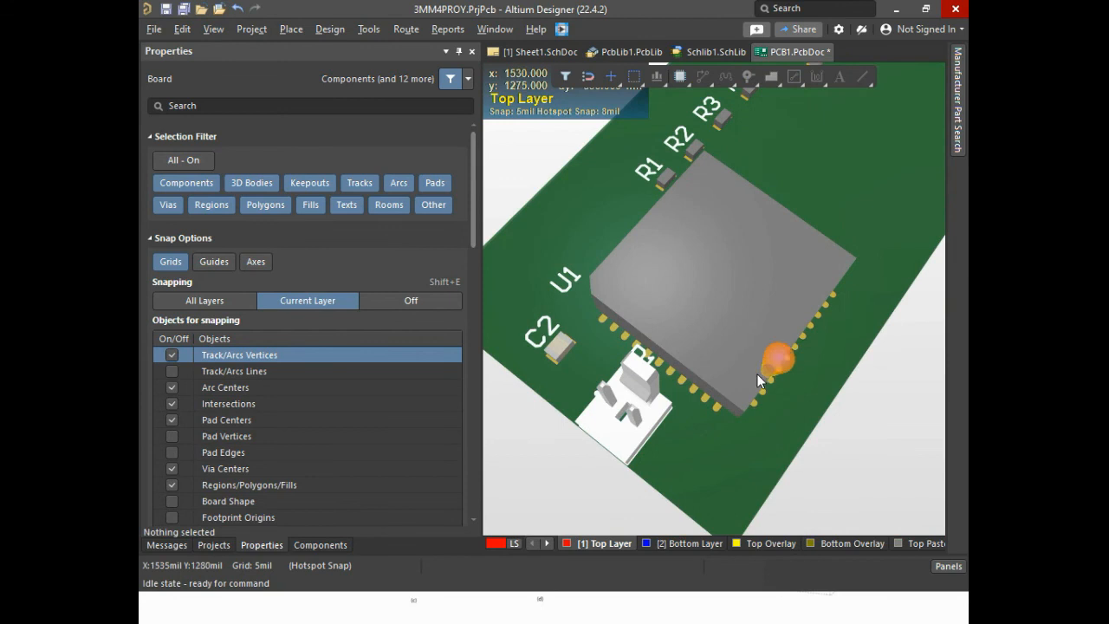
pyautogui.keyDown('shift'); pyautogui.moveTo(757, 362); pyautogui.dragTo(932, 392, button='right'); pyautogui.keyUp('shift')
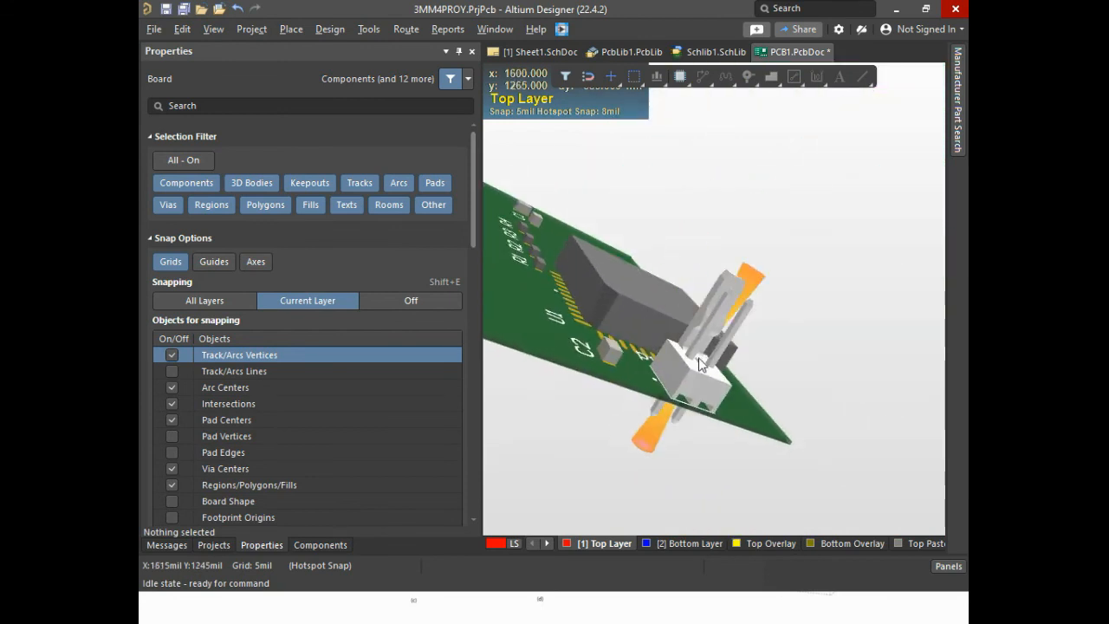
pyautogui.keyDown('ctrl'); pyautogui.scroll(3, 701, 364); pyautogui.keyUp('ctrl')
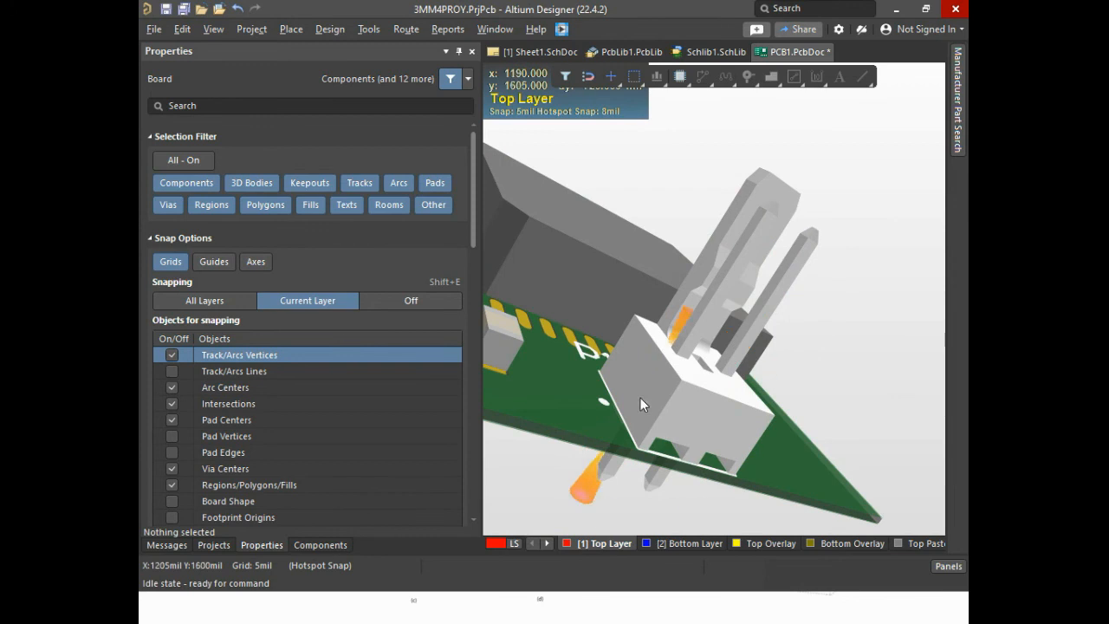
pyautogui.keyDown('ctrl'); pyautogui.scroll(-3, 575, 376); pyautogui.keyUp('ctrl')
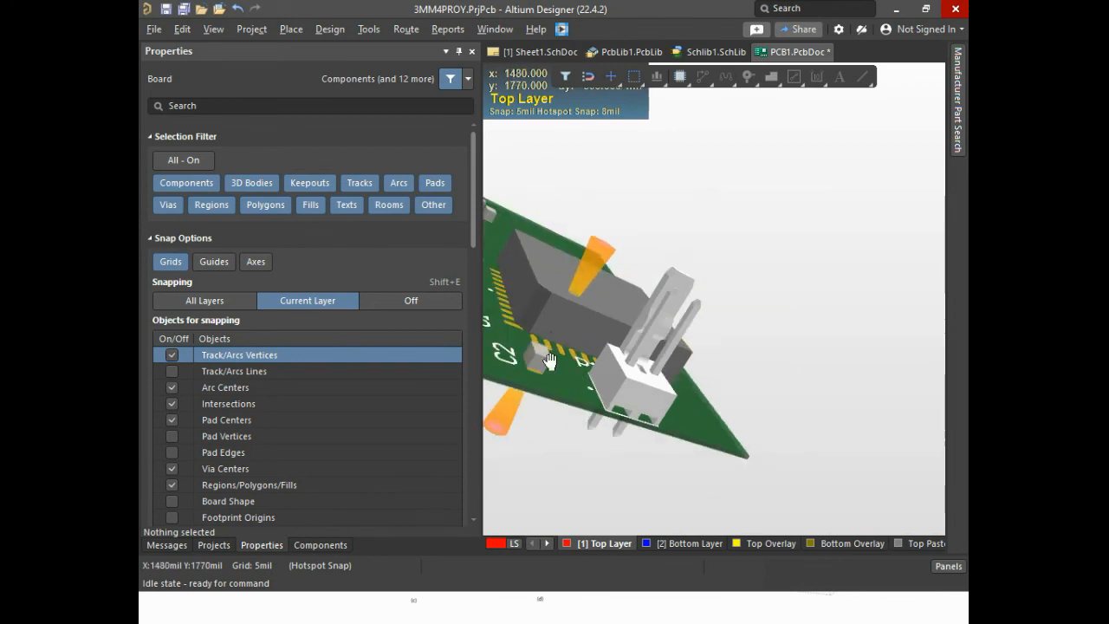
pyautogui.keyDown('ctrl'); pyautogui.scroll(4, 644, 378); pyautogui.keyUp('ctrl')
pyautogui.keyDown('ctrl'); pyautogui.scroll(3, 644, 378); pyautogui.keyUp('ctrl')
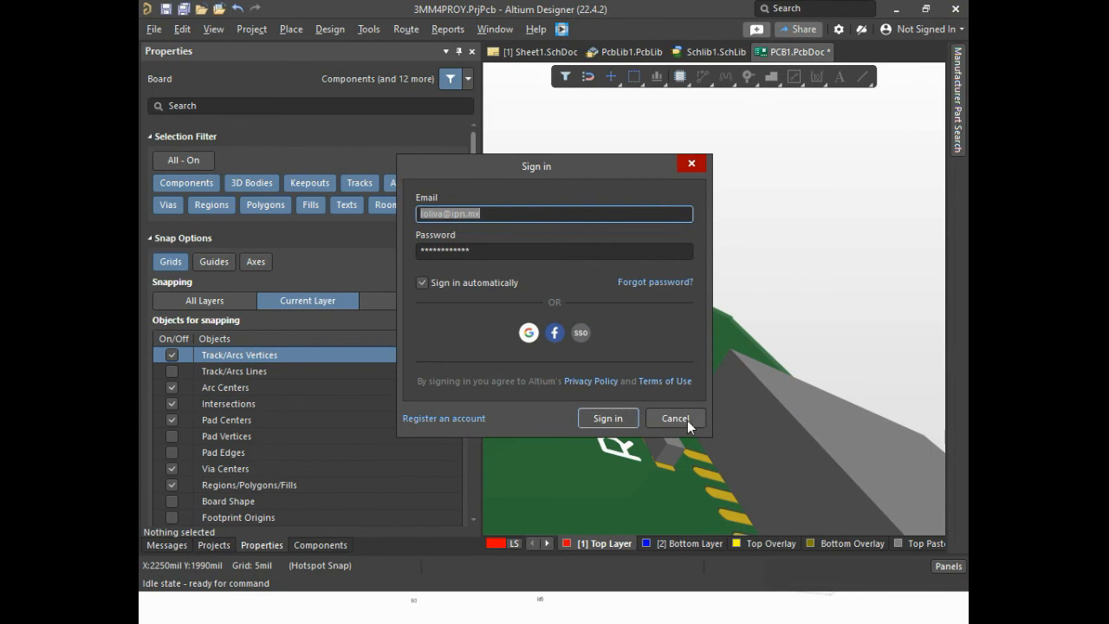
# Dismiss the sign-in prompt without signing in and return the board to 2D layout mode
pyautogui.click(670, 417)
pyautogui.click(673, 418)
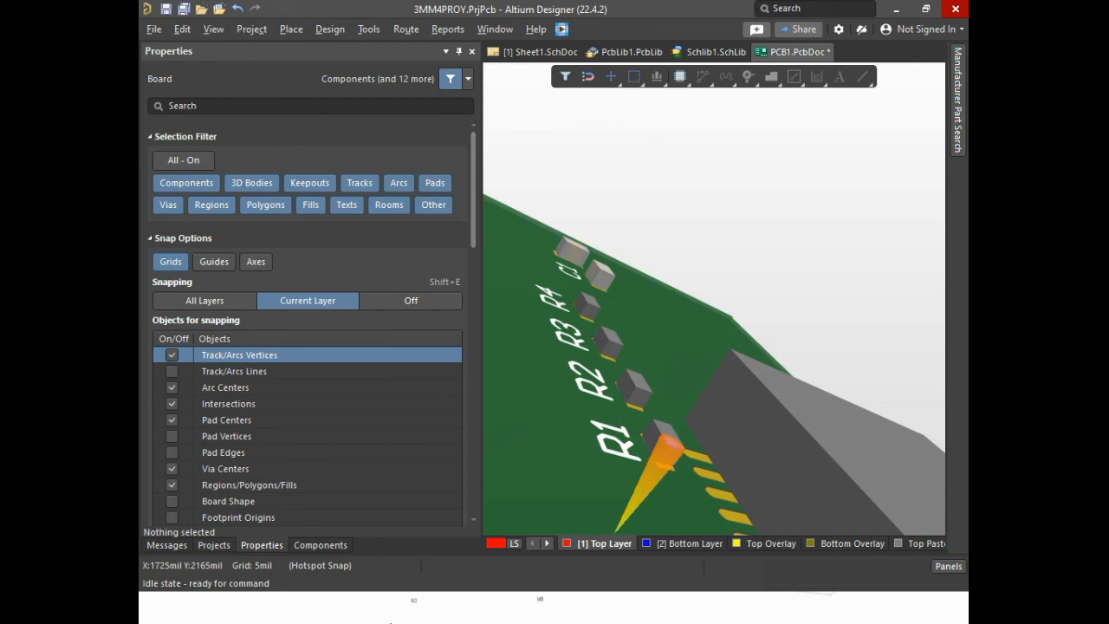
pyautogui.rightClick(581, 392)
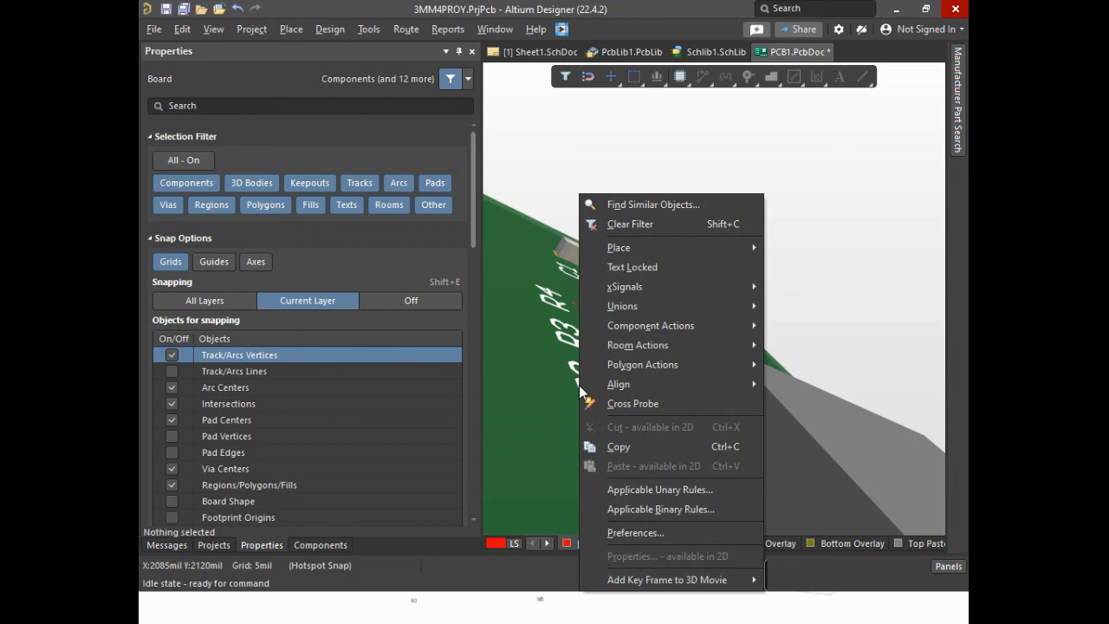
pyautogui.click(513, 214)
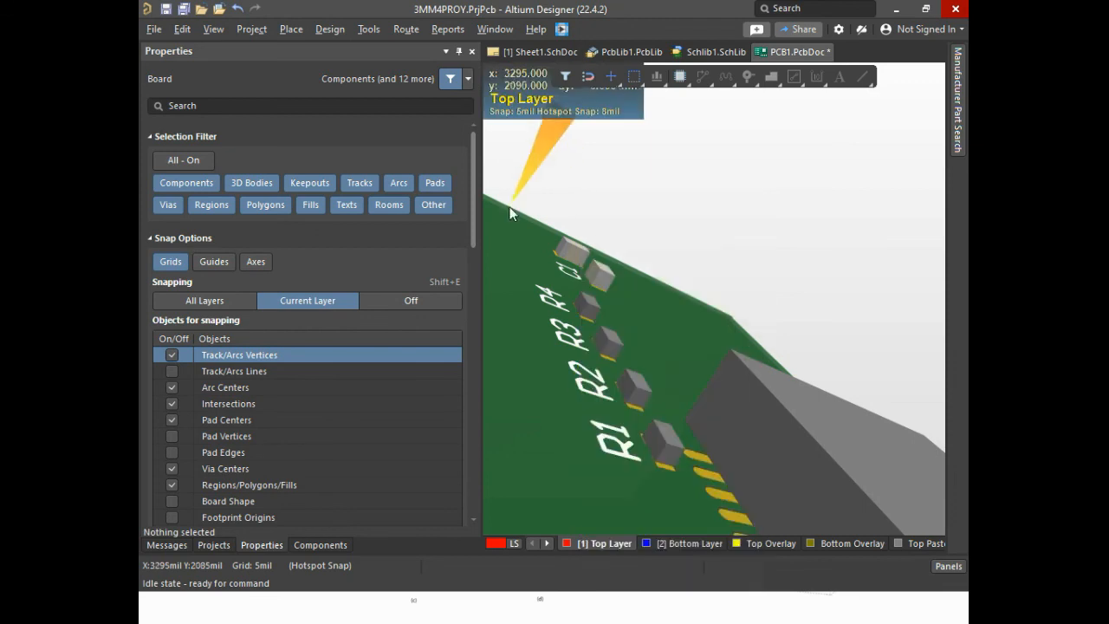
pyautogui.click(211, 30)
pyautogui.click(210, 31)
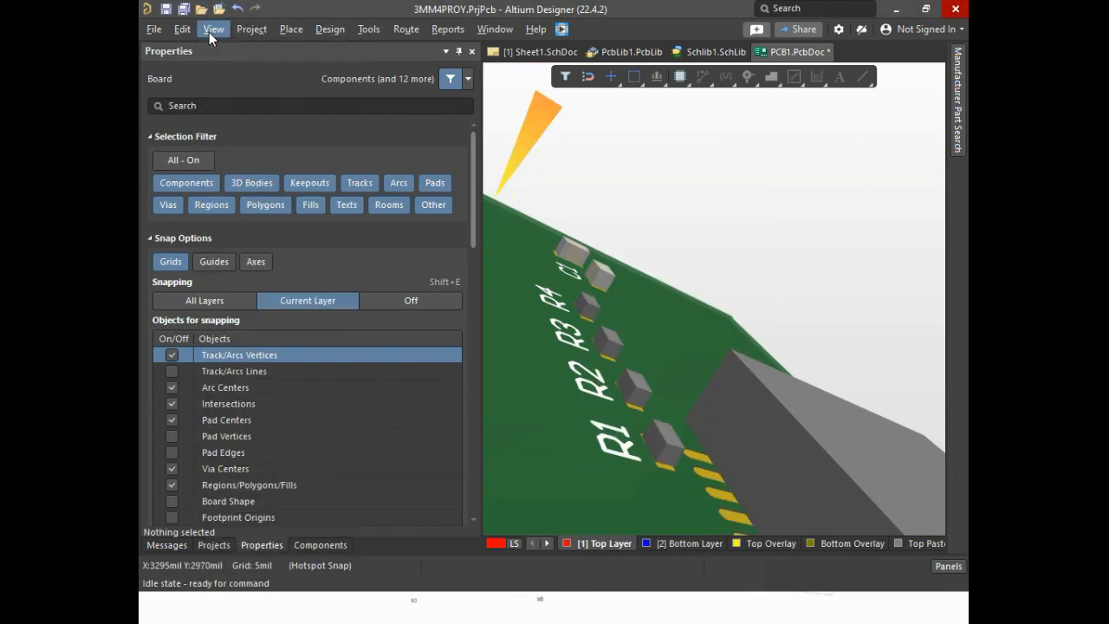
pyautogui.click(211, 30)
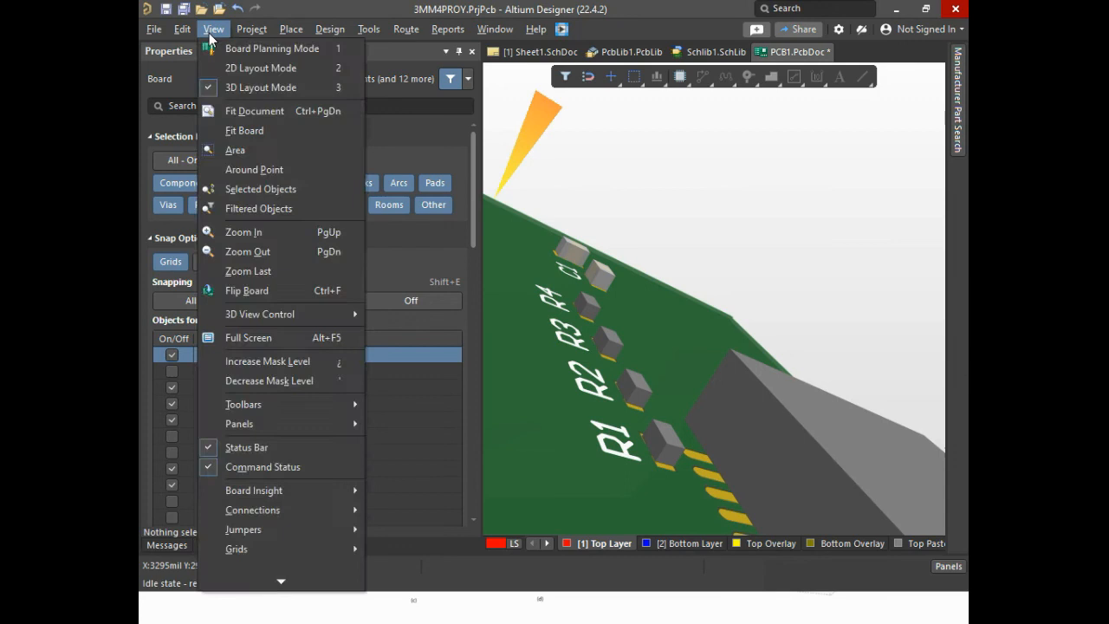
pyautogui.click(242, 64)
# Compare the placement of resistors R1 to R4 on the board with their series chain in Sheet1.SchDoc
pyautogui.keyDown('ctrl'); pyautogui.scroll(-3, 751, 295); pyautogui.keyUp('ctrl')
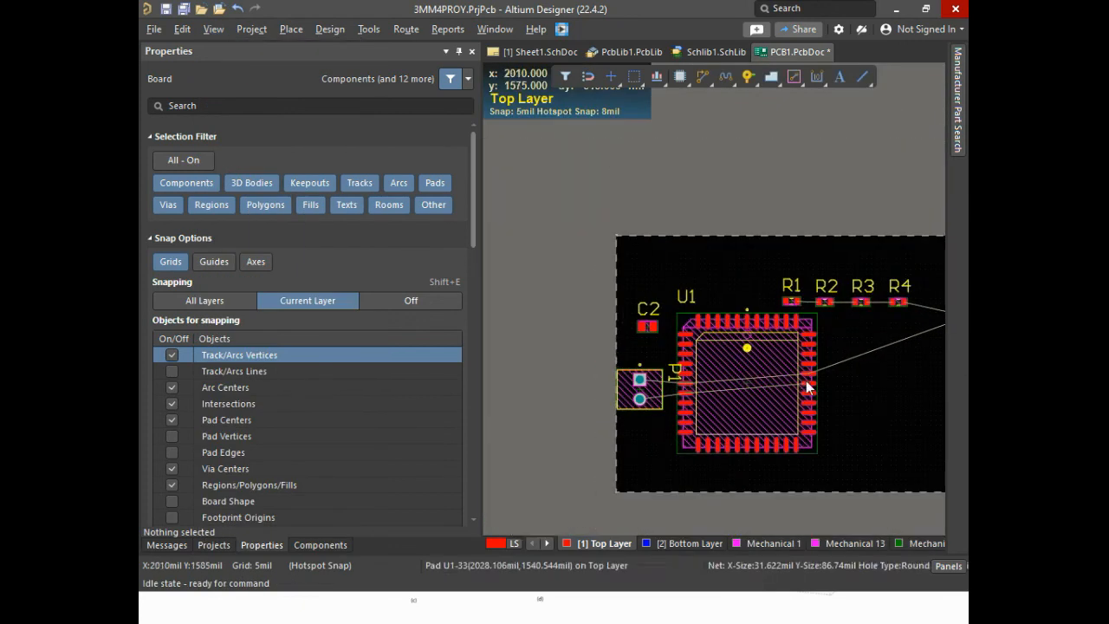
pyautogui.keyDown('ctrl'); pyautogui.scroll(4, 774, 284); pyautogui.keyUp('ctrl')
pyautogui.keyDown('ctrl'); pyautogui.scroll(-6, 928, 338); pyautogui.keyUp('ctrl')
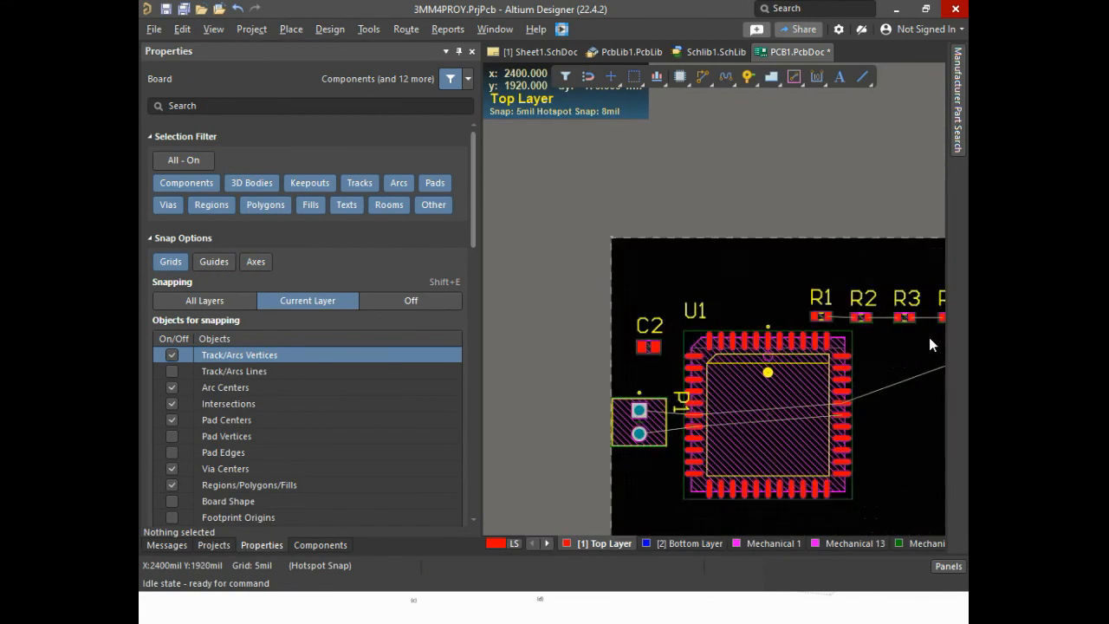
pyautogui.moveTo(916, 402); pyautogui.dragTo(805, 456, button='right')
pyautogui.keyDown('ctrl'); pyautogui.scroll(6, 782, 392); pyautogui.keyUp('ctrl')
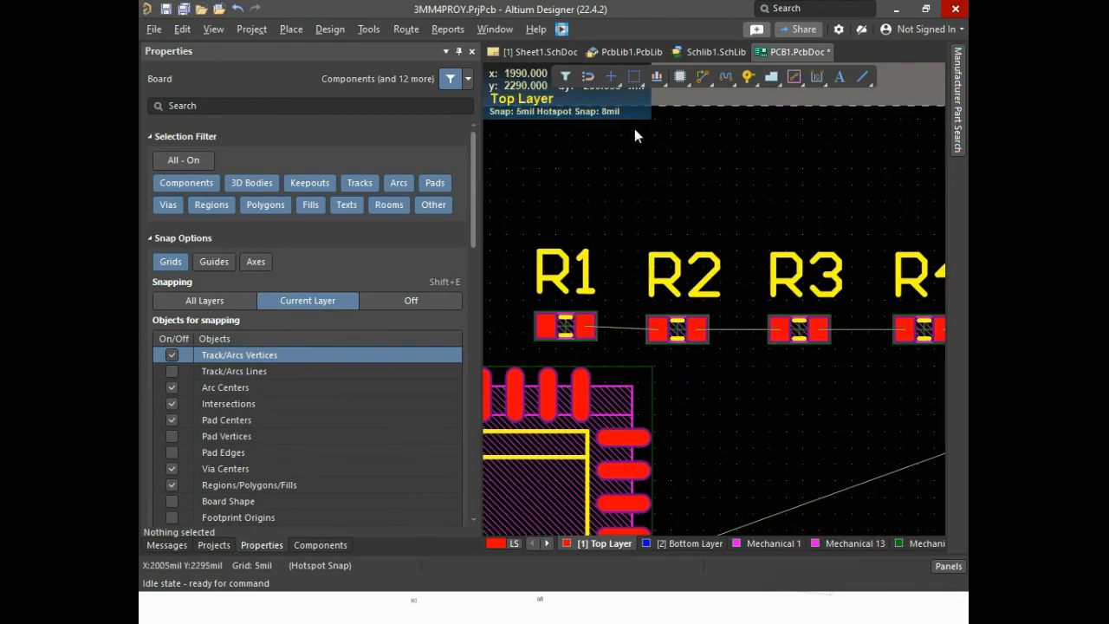
pyautogui.click(708, 54)
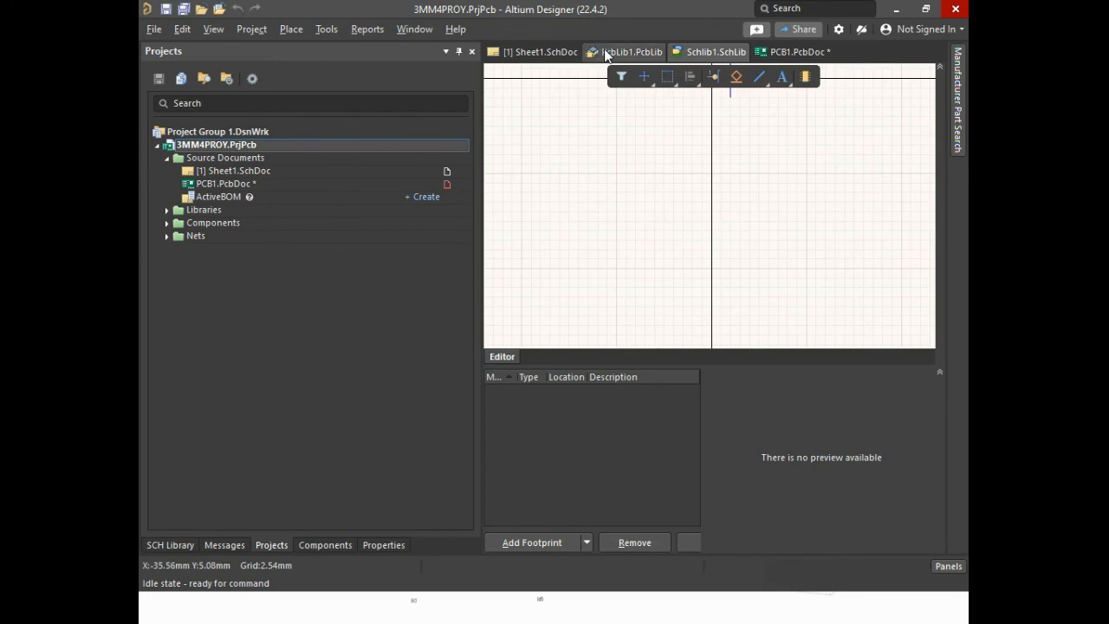
pyautogui.click(533, 52)
pyautogui.keyDown('ctrl'); pyautogui.scroll(4, 621, 185); pyautogui.keyUp('ctrl')
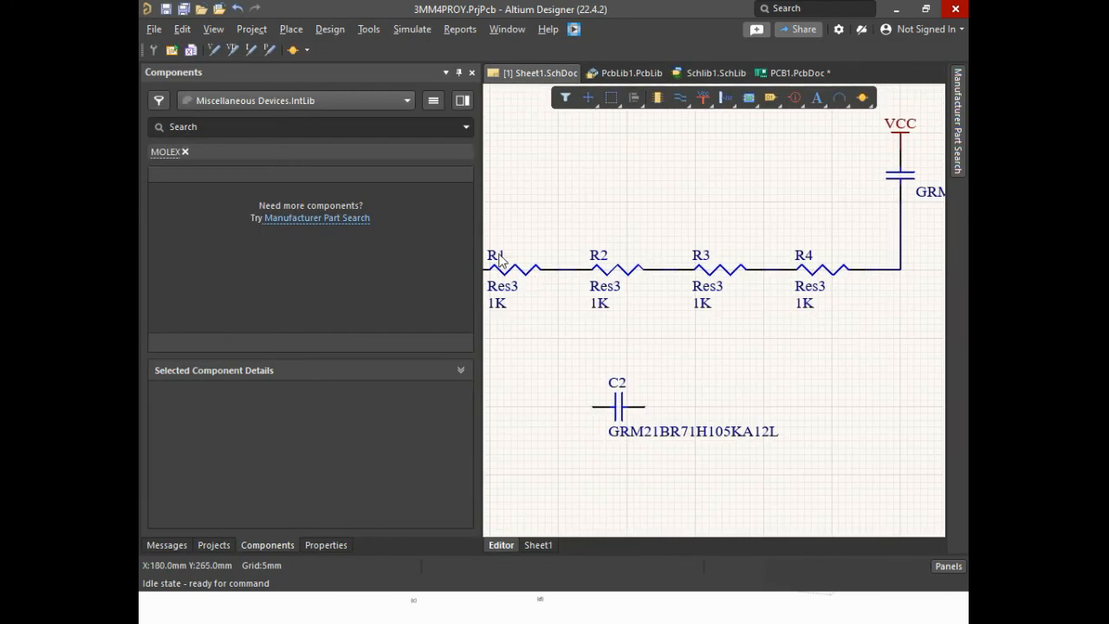
# Move resistors R2 and R3 on the PCB about 150 mil above the row of R1 and R4
pyautogui.click(797, 75)
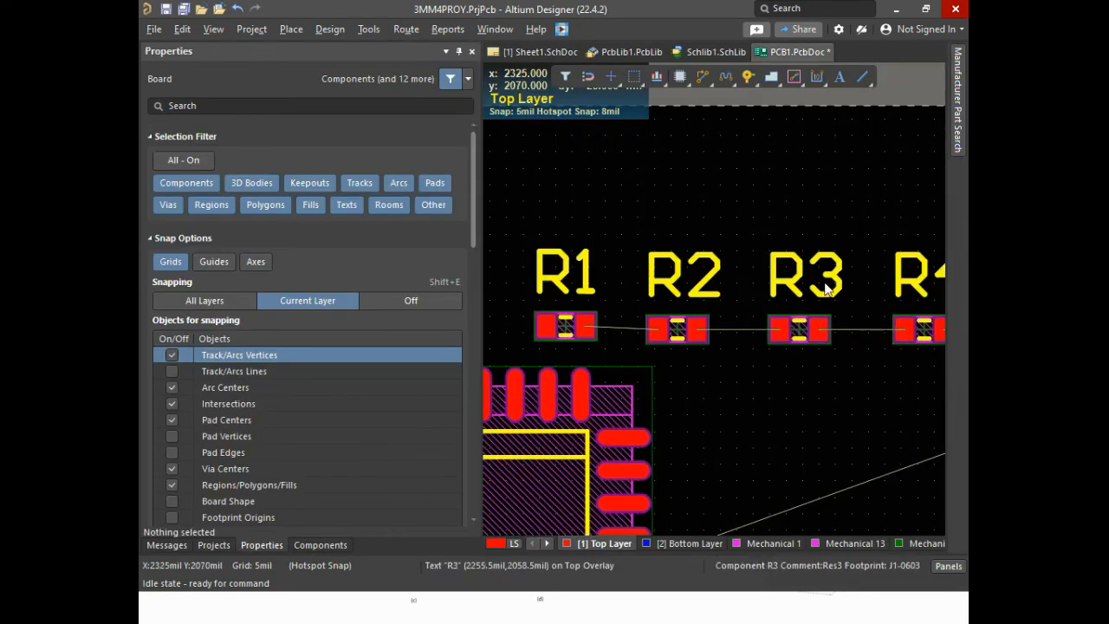
pyautogui.keyDown('ctrl'); pyautogui.scroll(-2, 763, 378); pyautogui.keyUp('ctrl')
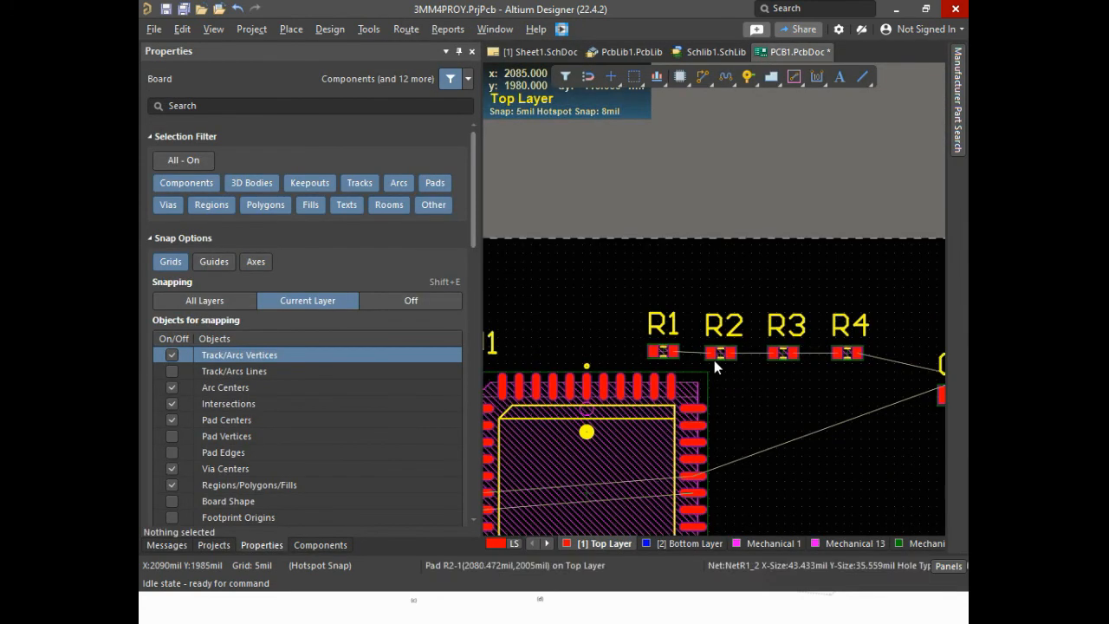
pyautogui.keyDown('ctrl'); pyautogui.scroll(3, 714, 359); pyautogui.keyUp('ctrl')
pyautogui.keyDown('ctrl'); pyautogui.scroll(-3, 804, 367); pyautogui.keyUp('ctrl')
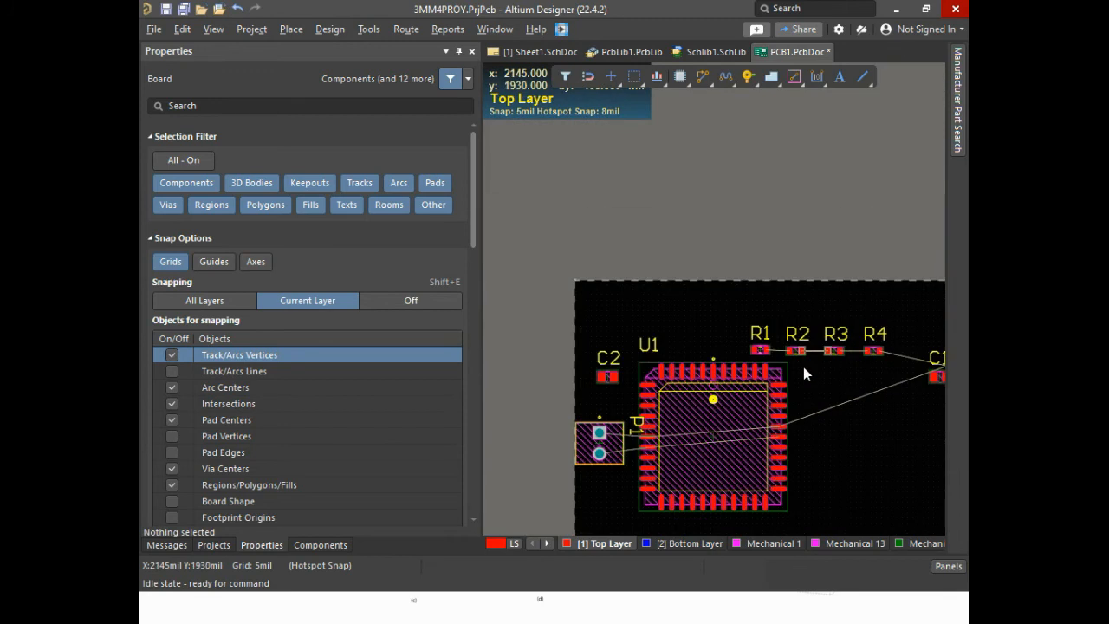
pyautogui.keyDown('ctrl'); pyautogui.scroll(2, 819, 381); pyautogui.keyUp('ctrl')
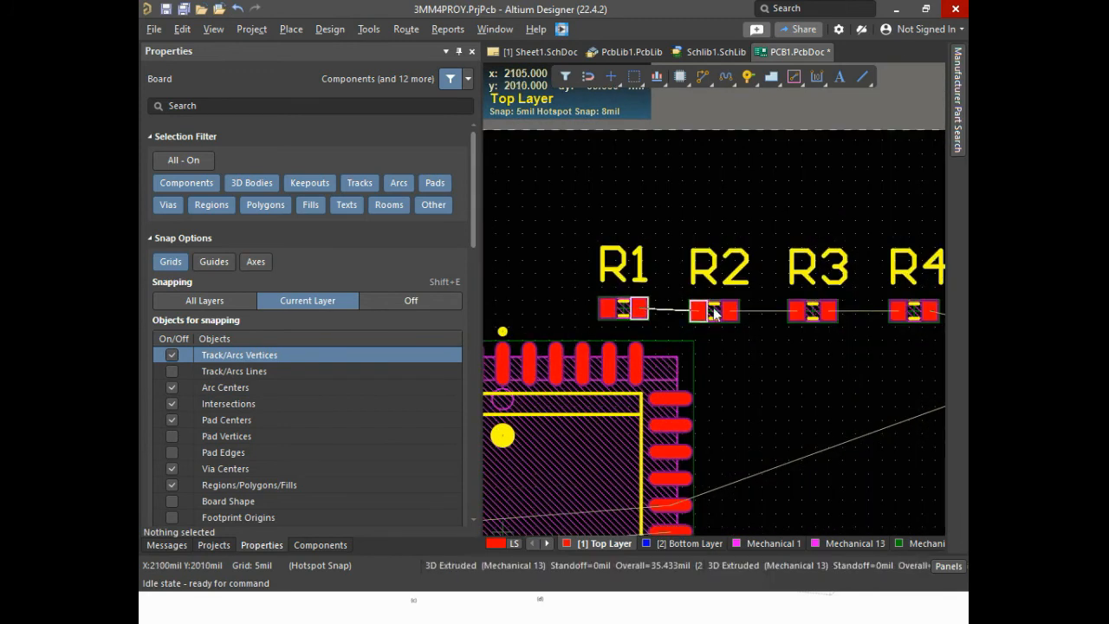
pyautogui.moveTo(713, 310); pyautogui.dragTo(718, 228)
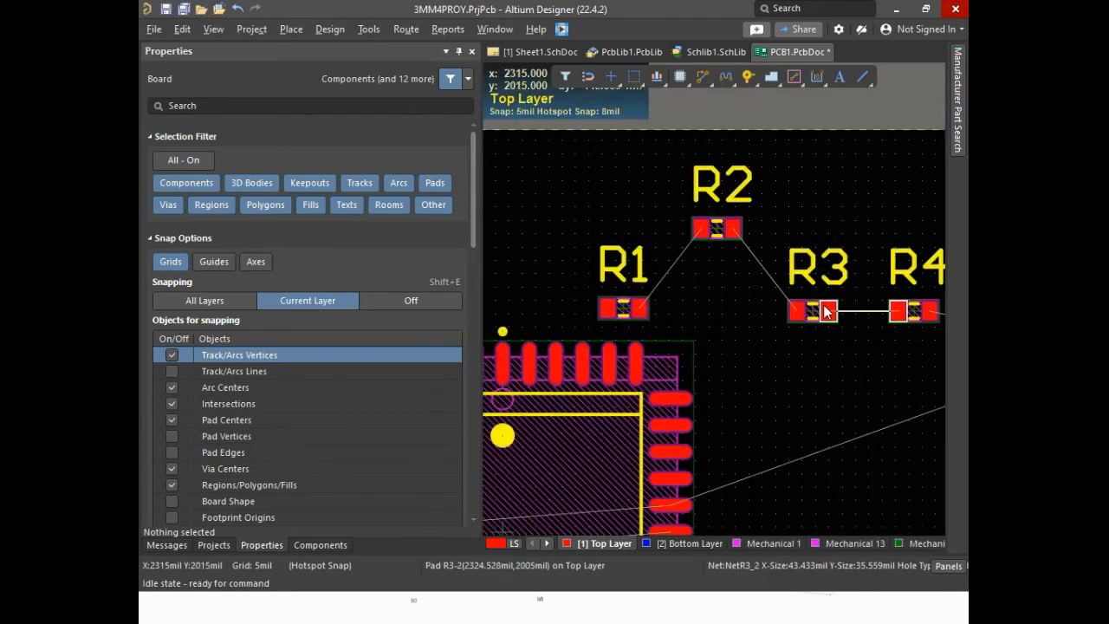
pyautogui.moveTo(812, 310); pyautogui.dragTo(810, 233)
# Distribute resistors R1 to R4 horizontally on the board
pyautogui.keyDown('ctrl'); pyautogui.scroll(-3, 775, 347); pyautogui.keyUp('ctrl')
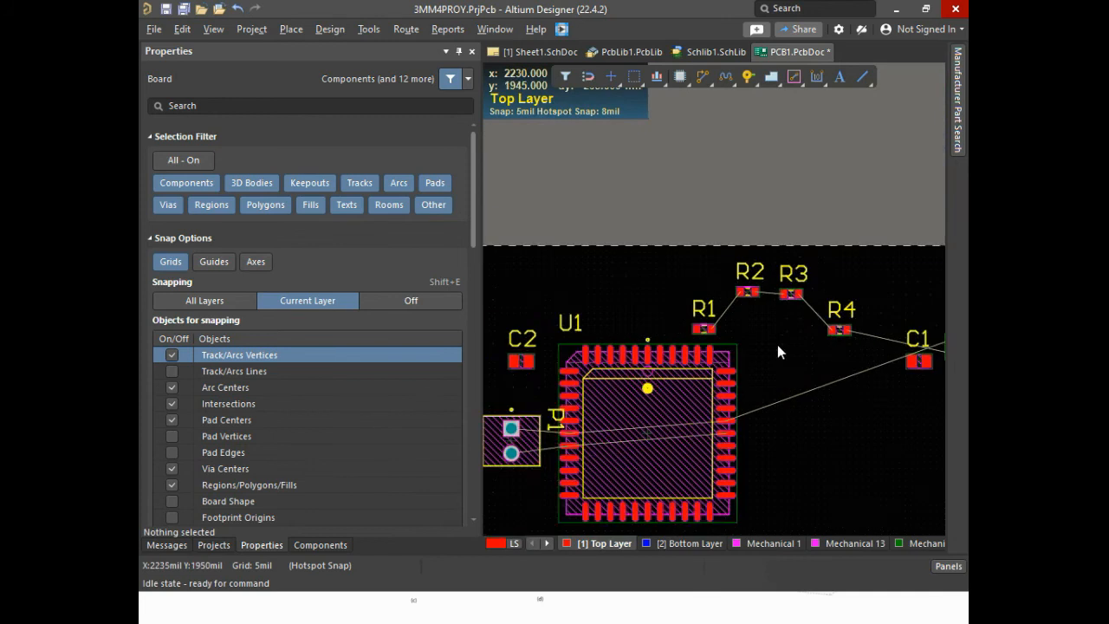
pyautogui.moveTo(657, 265); pyautogui.dragTo(858, 344)
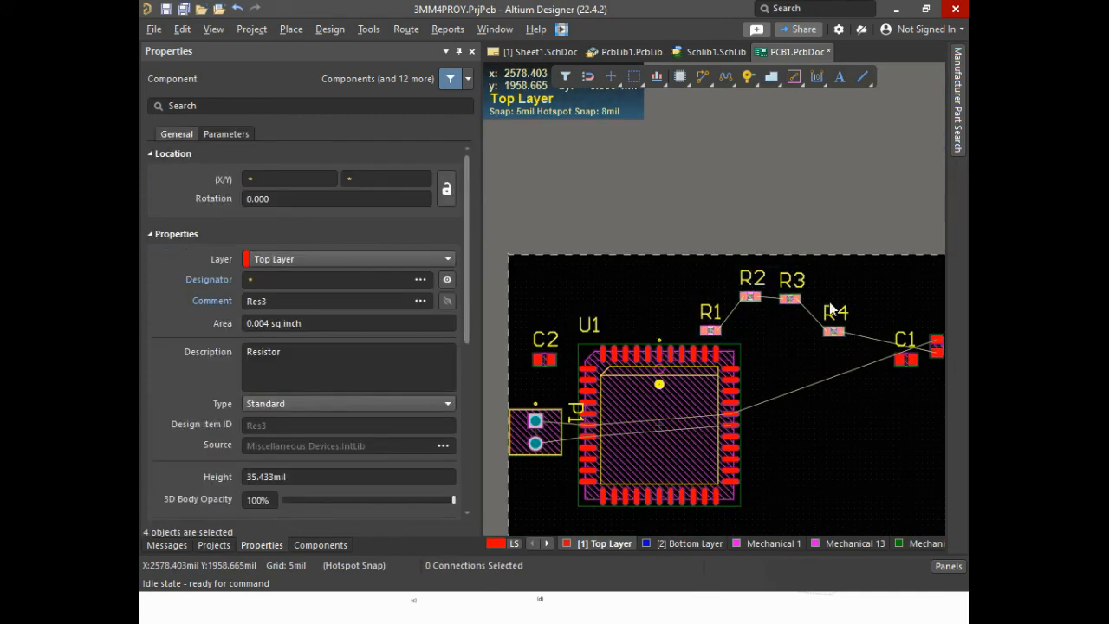
pyautogui.click(656, 77)
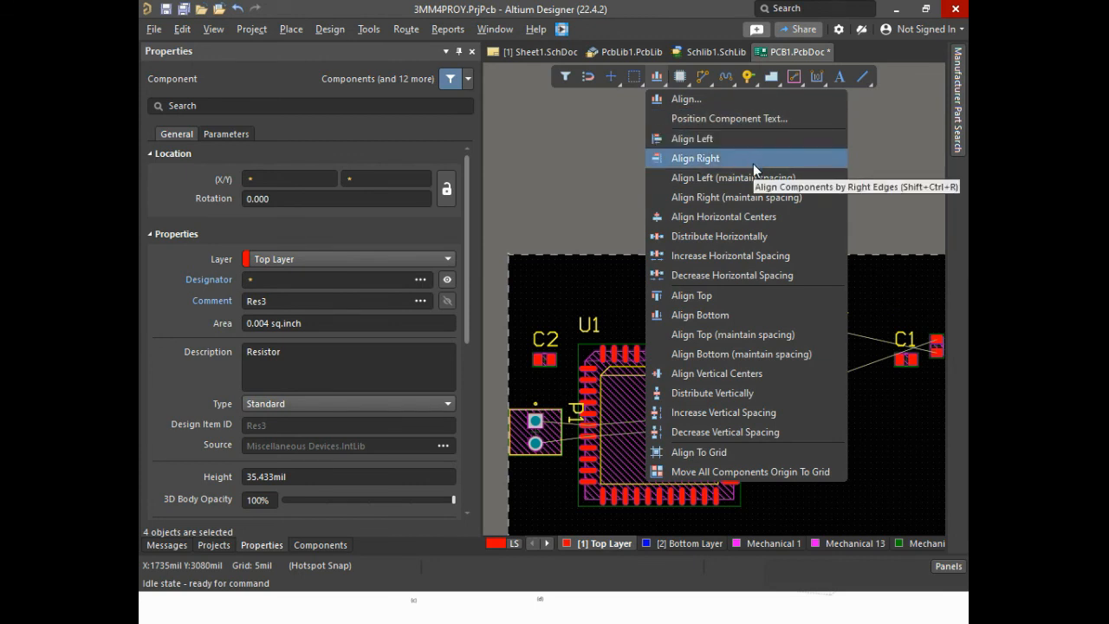
pyautogui.click(761, 237)
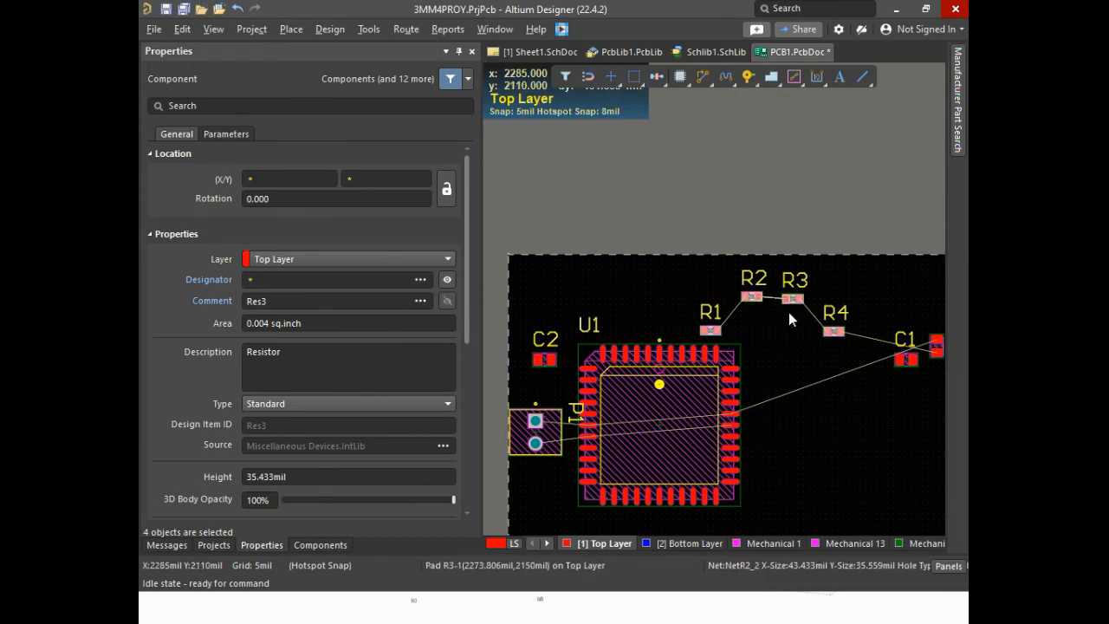
# Try aligning resistors R1 to R4 vertically to Top with the Align Objects options, and undo the alignment
pyautogui.click(660, 78)
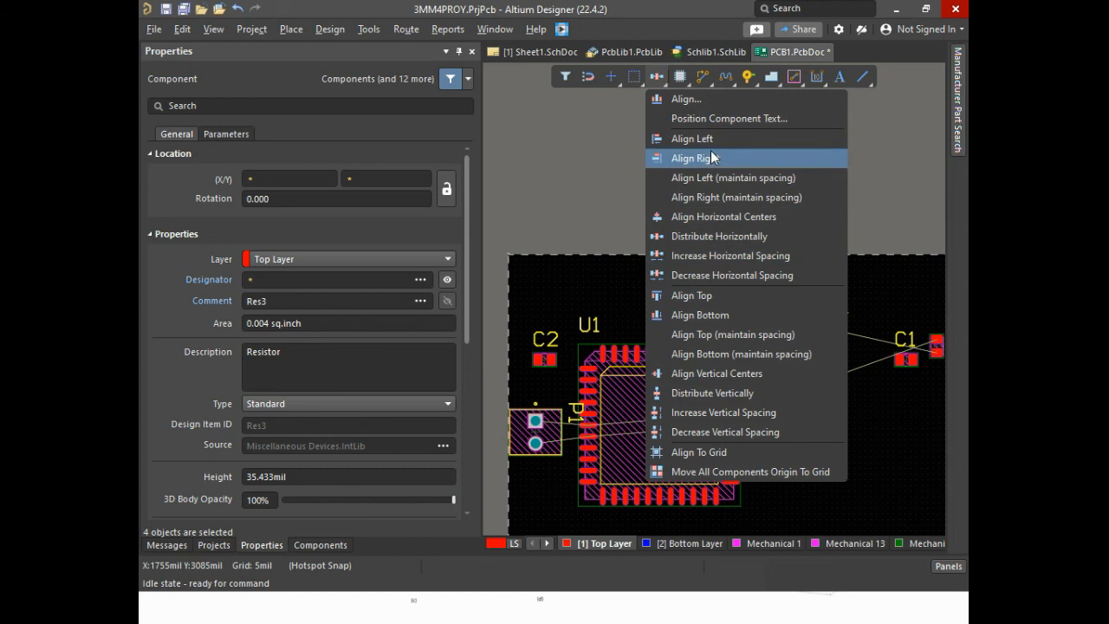
pyautogui.click(710, 104)
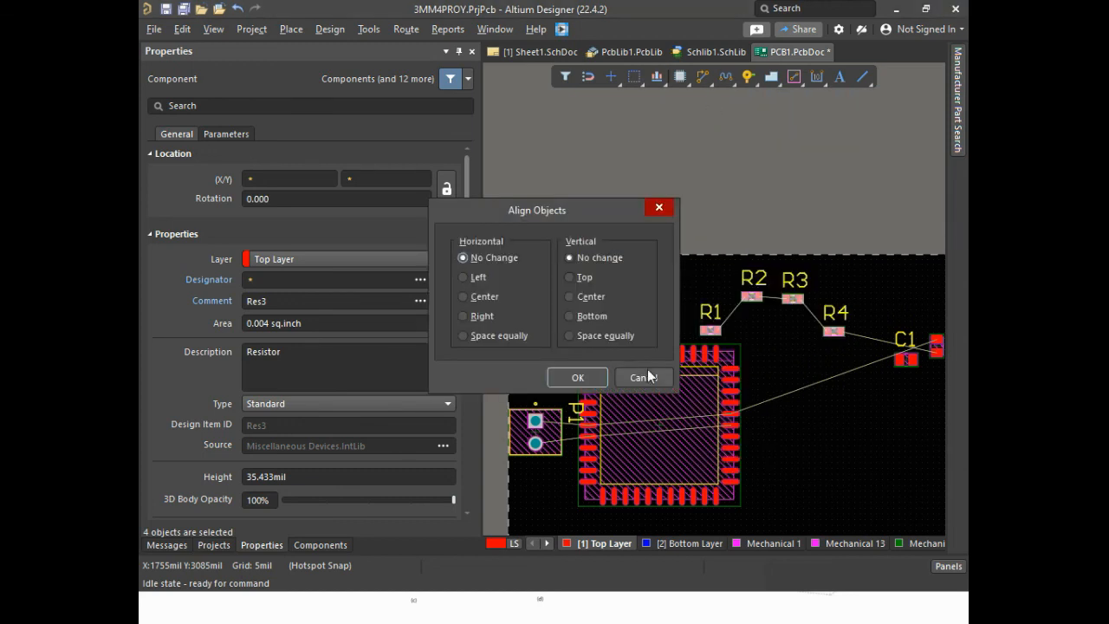
pyautogui.click(570, 277)
pyautogui.click(575, 376)
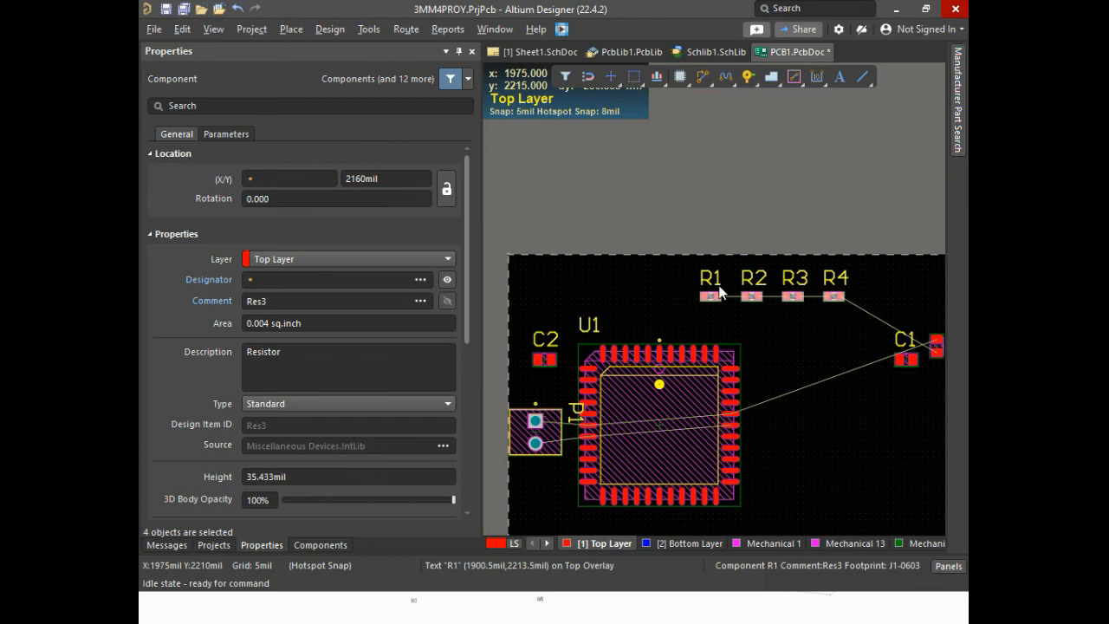
pyautogui.hotkey('ctrl', 'z')
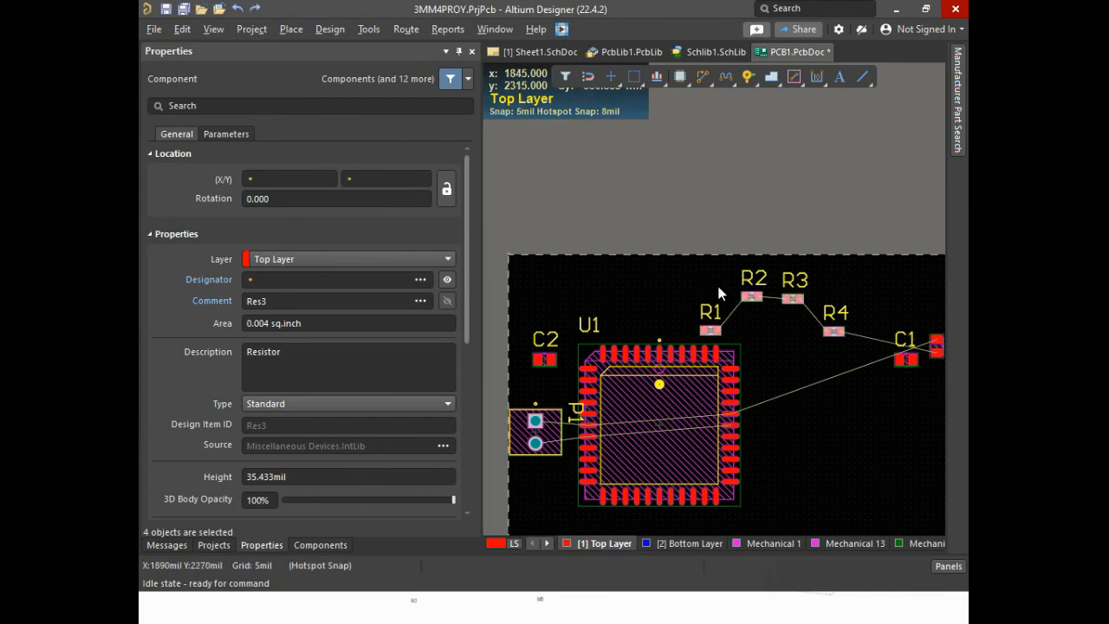
# Align the bottom edges of the selected resistors R1 to R4
pyautogui.click(656, 78)
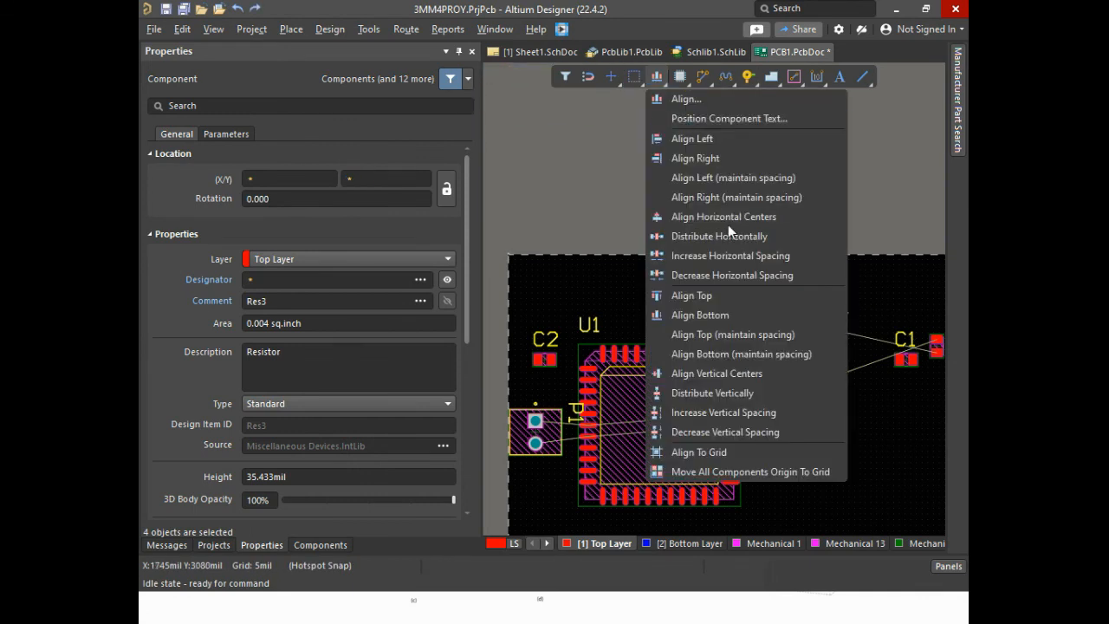
pyautogui.click(733, 314)
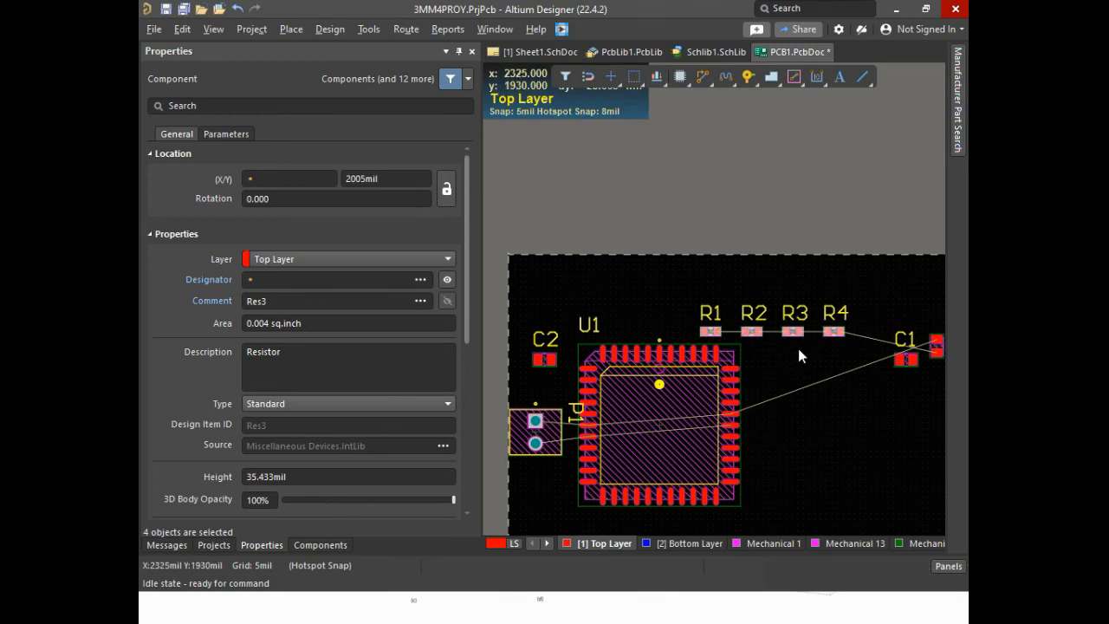
# Move resistors R1 to R4 to unevenly spaced positions near the board's upper edge, with R2, R3 and R4 close together
pyautogui.moveTo(750, 332); pyautogui.dragTo(858, 277)
pyautogui.keyDown('ctrl'); pyautogui.scroll(3, 772, 292); pyautogui.keyUp('ctrl')
pyautogui.click(715, 295)
pyautogui.click(768, 276)
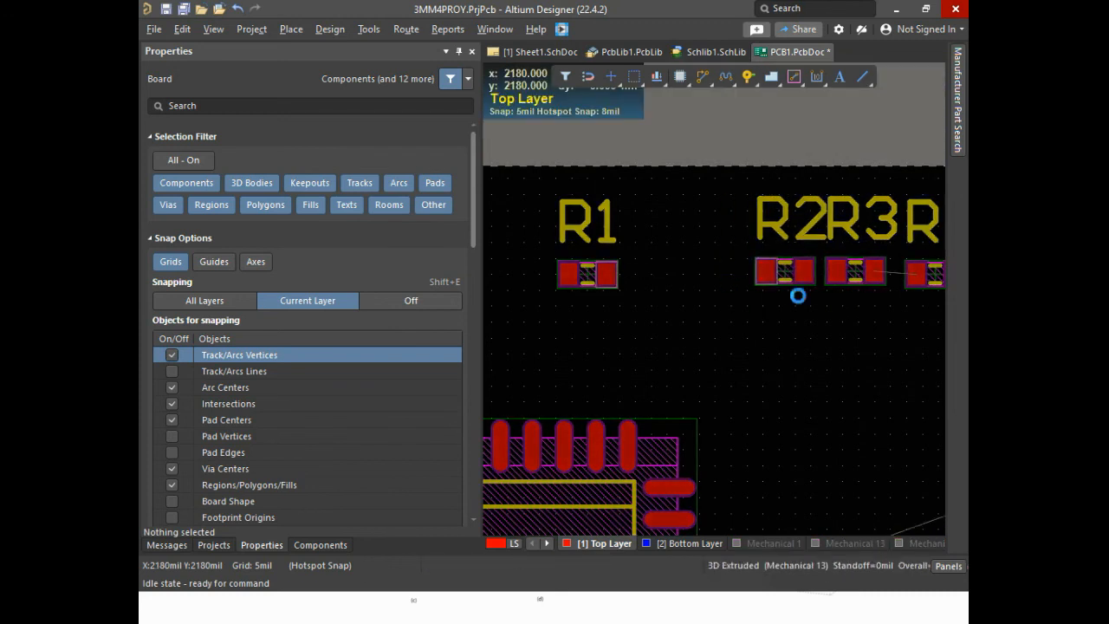
# Select resistors R1 to R4 and align their top edges
pyautogui.keyDown('ctrl'); pyautogui.scroll(-4, 798, 298); pyautogui.keyUp('ctrl')
pyautogui.moveTo(683, 293); pyautogui.dragTo(946, 350)
pyautogui.moveTo(551, 370); pyautogui.dragTo(773, 367, button='right')
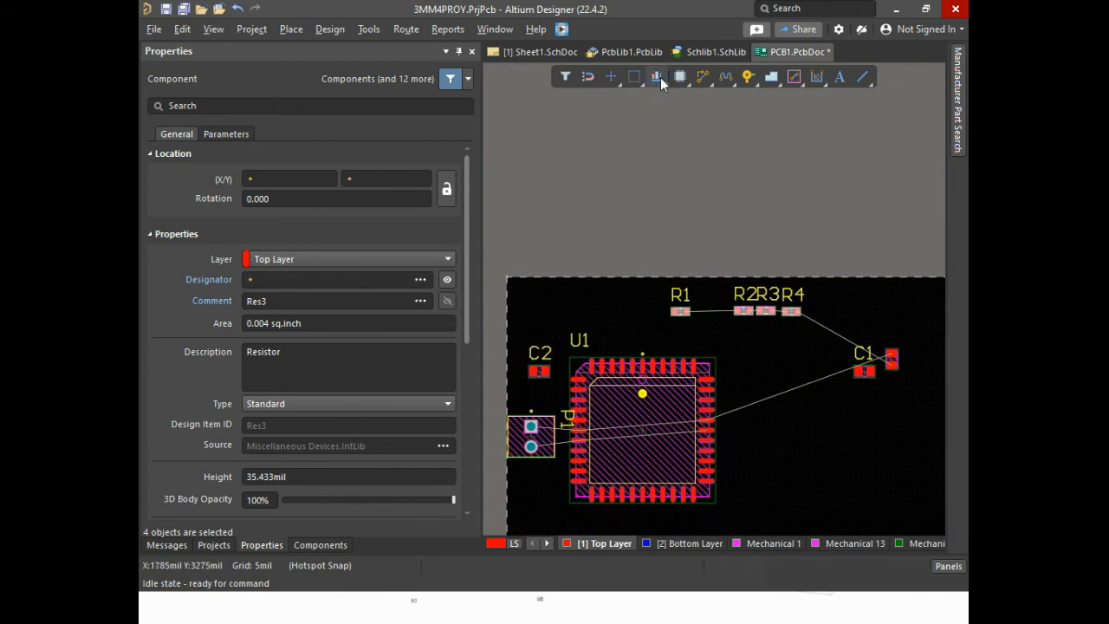
pyautogui.click(660, 77)
pyautogui.click(662, 78)
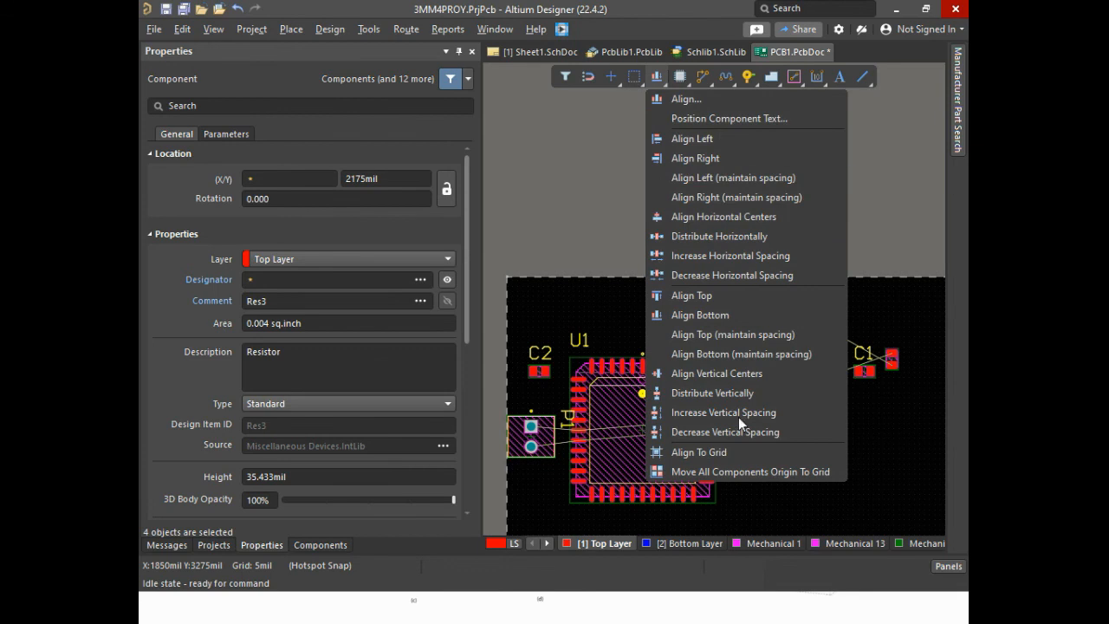
pyautogui.click(721, 293)
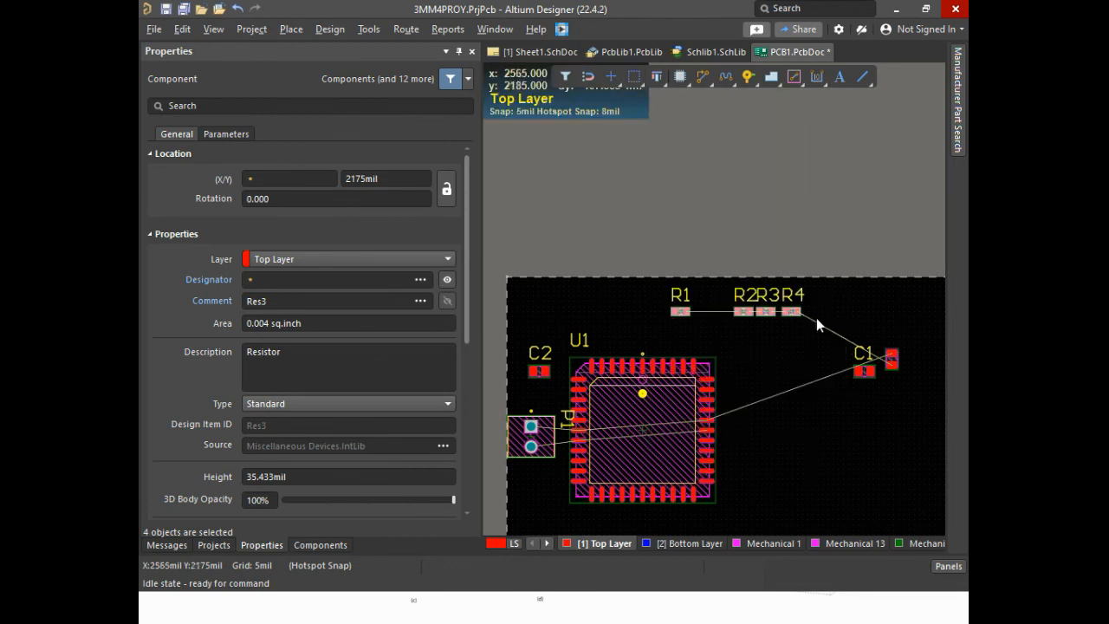
# Distribute resistors R1 to R4 horizontally and dismiss the sign-in prompt without signing in
pyautogui.rightClick(759, 311)
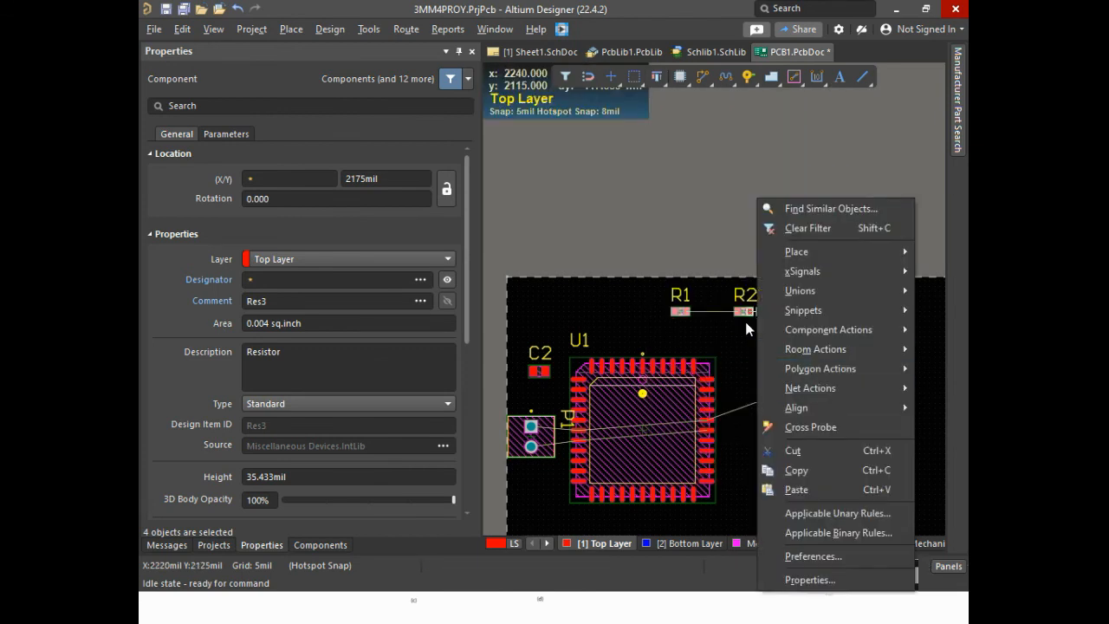
pyautogui.click(643, 4)
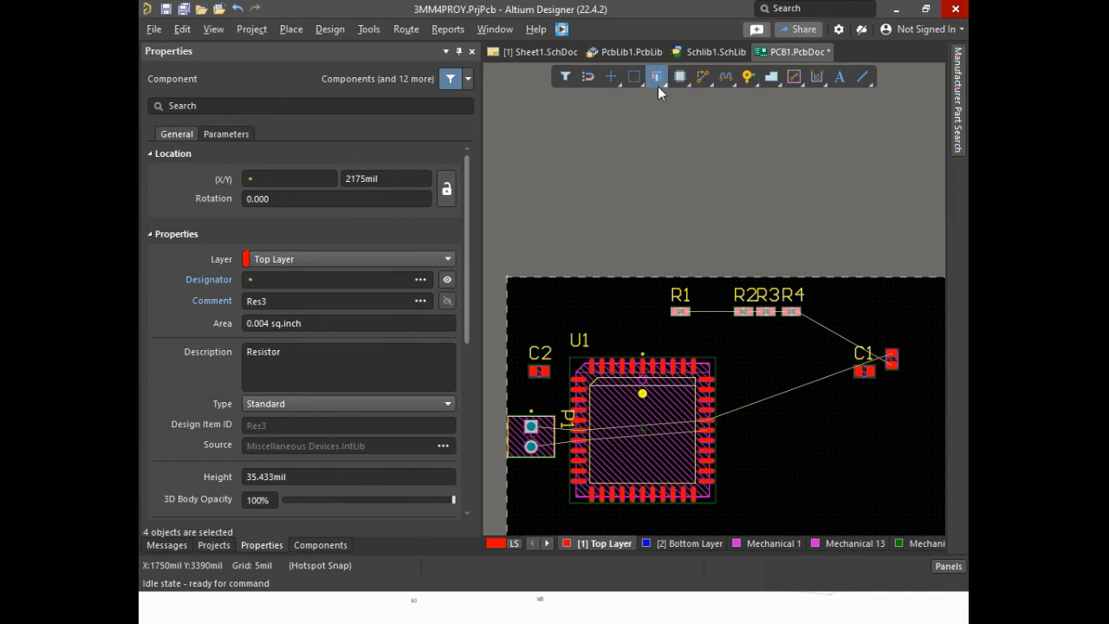
pyautogui.click(663, 76)
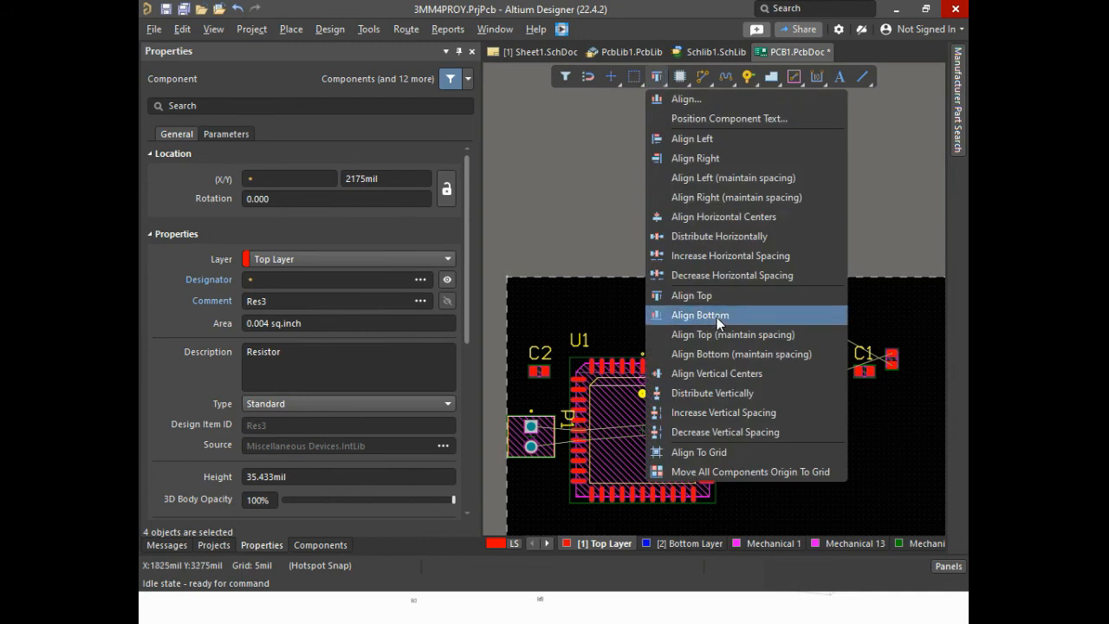
pyautogui.click(731, 236)
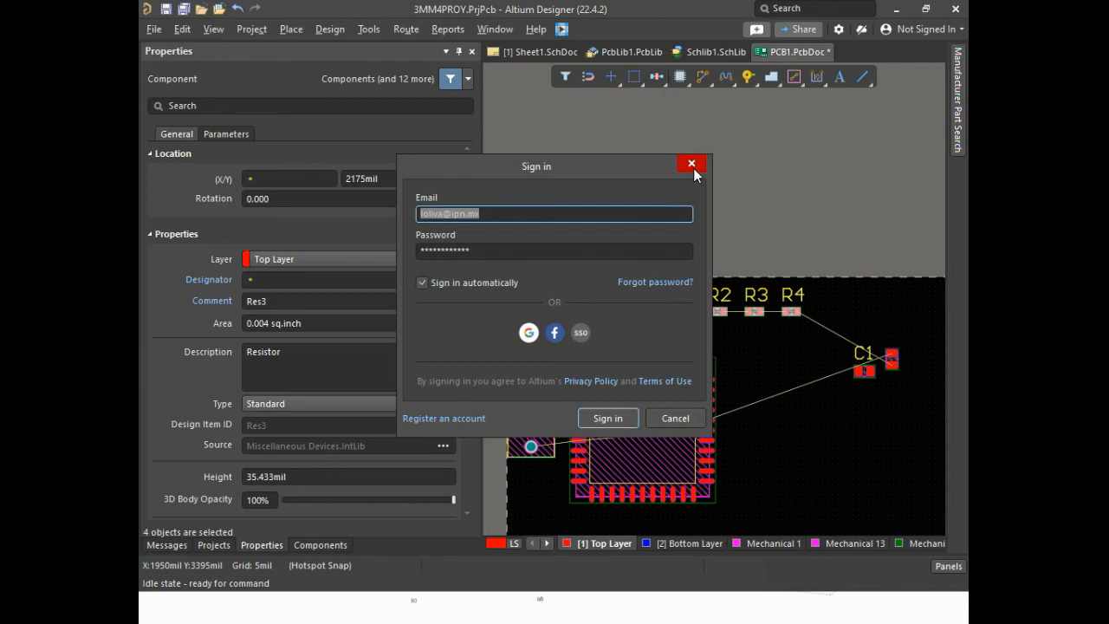
pyautogui.click(692, 164)
pyautogui.click(685, 421)
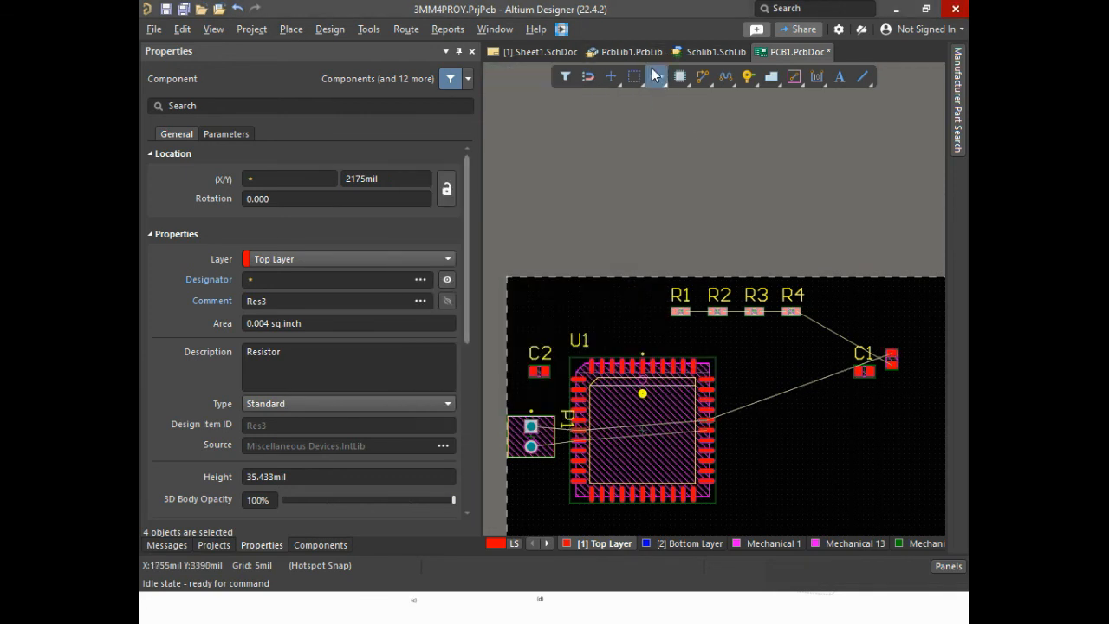
# Move the row of resistors R1 to R4 together to the left along the board's upper edge, at Y 2130 mil
pyautogui.click(656, 75)
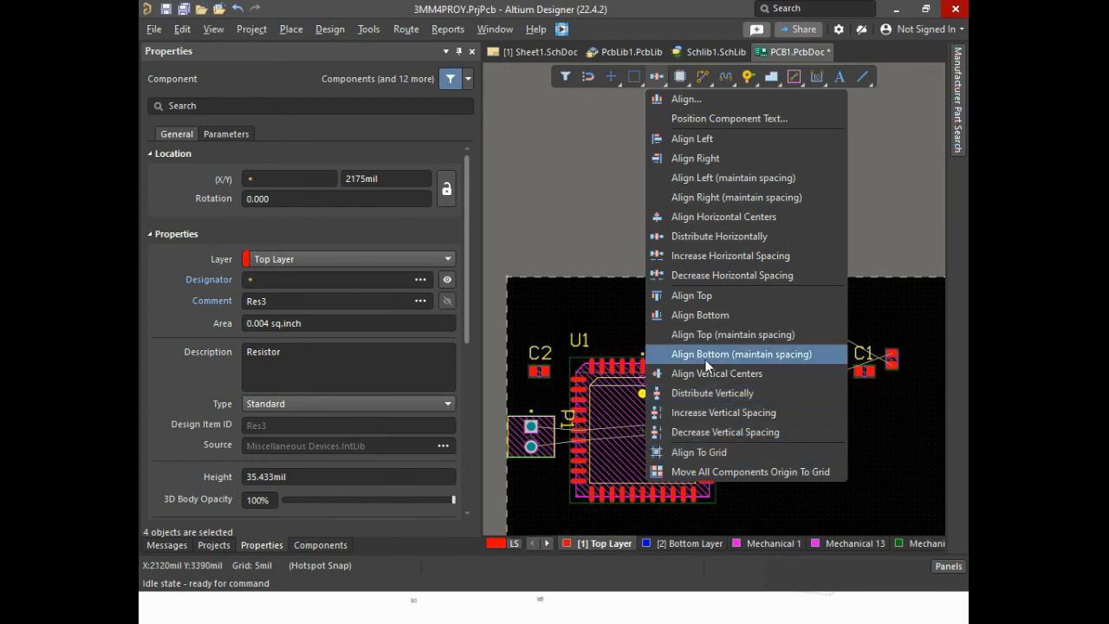
pyautogui.click(930, 249)
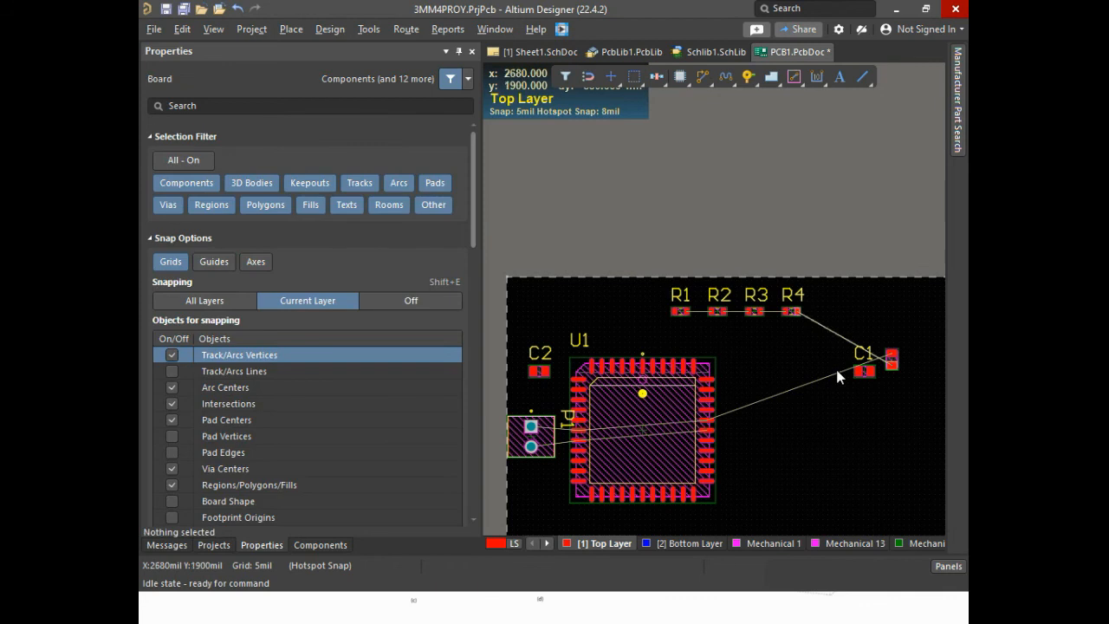
pyautogui.moveTo(584, 277); pyautogui.dragTo(843, 319)
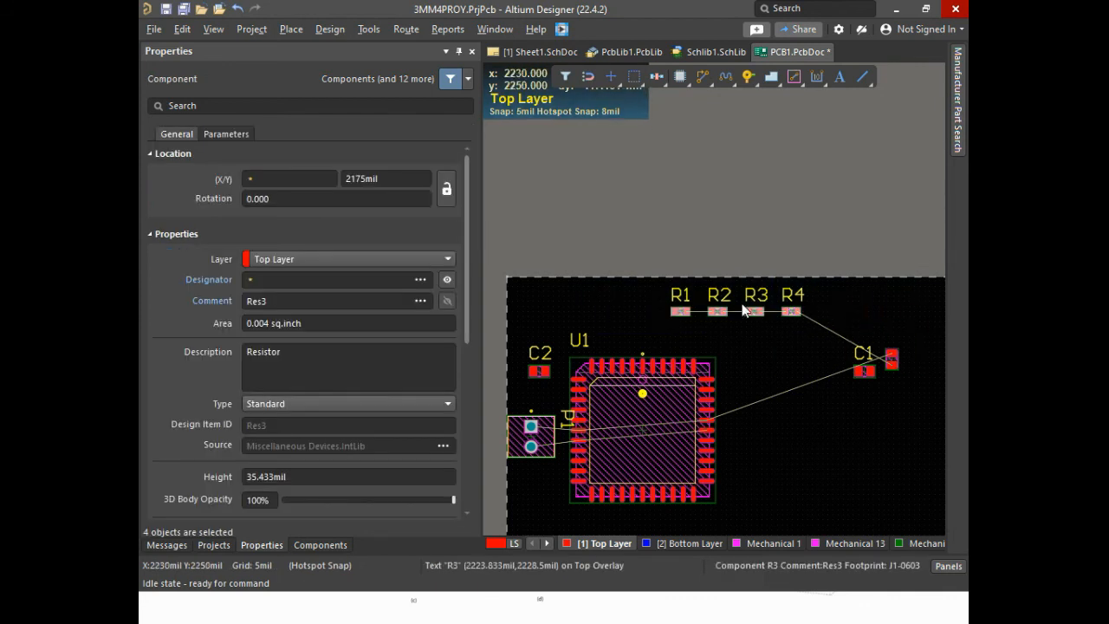
pyautogui.moveTo(743, 310); pyautogui.dragTo(695, 320)
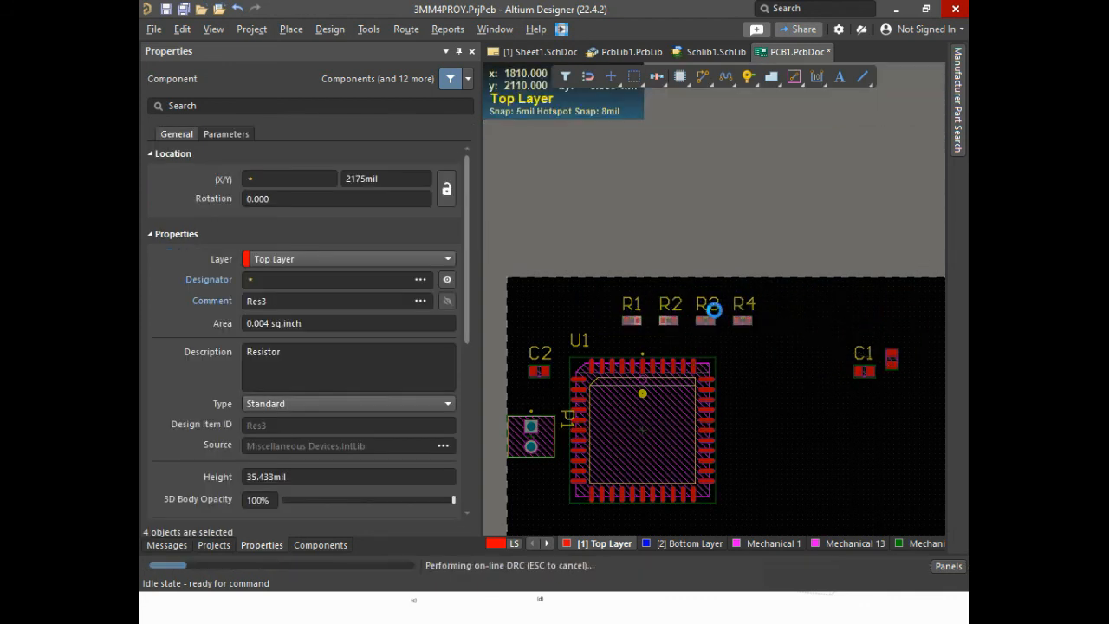
pyautogui.click(751, 344)
pyautogui.keyDown('ctrl'); pyautogui.scroll(4, 719, 322); pyautogui.keyUp('ctrl')
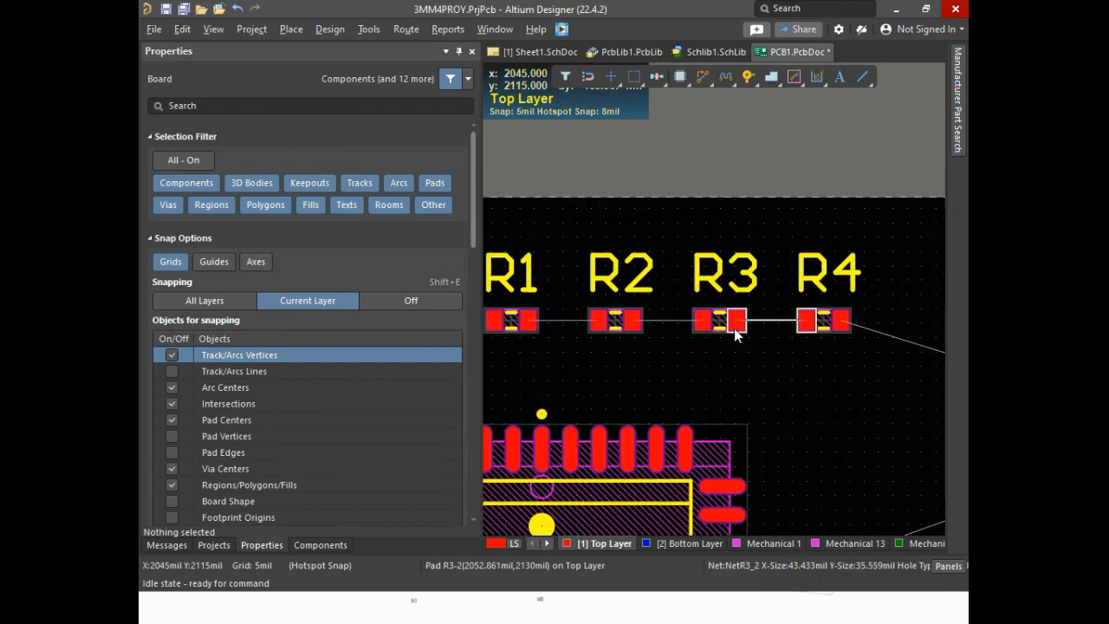
# Move microcontroller U1 to the right on the board, about 550 mil from its previous position
pyautogui.keyDown('ctrl'); pyautogui.scroll(2, 734, 328); pyautogui.keyUp('ctrl')
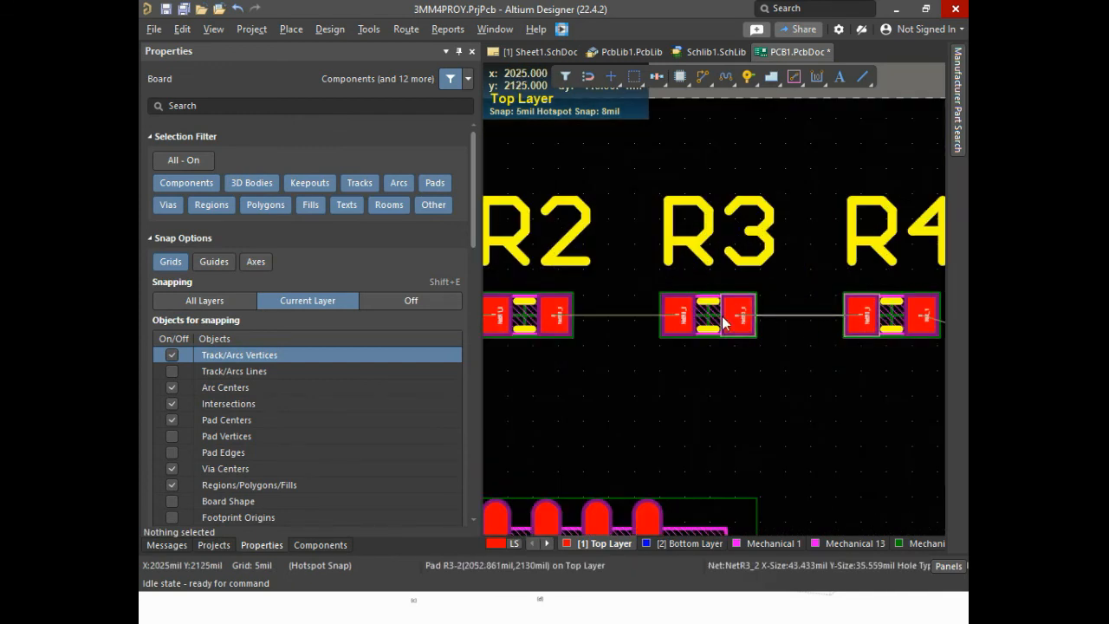
pyautogui.keyDown('ctrl'); pyautogui.scroll(-7, 730, 331); pyautogui.keyUp('ctrl')
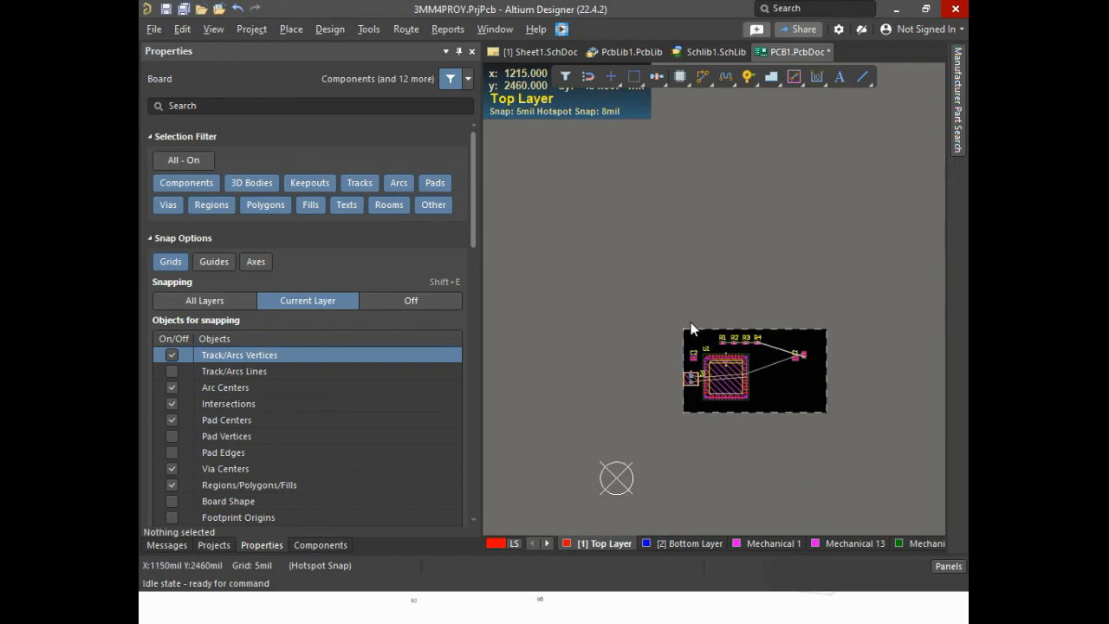
pyautogui.keyDown('ctrl'); pyautogui.scroll(3, 702, 339); pyautogui.keyUp('ctrl')
pyautogui.keyDown('ctrl'); pyautogui.scroll(-2, 745, 408); pyautogui.keyUp('ctrl')
pyautogui.moveTo(759, 448); pyautogui.dragTo(813, 447)
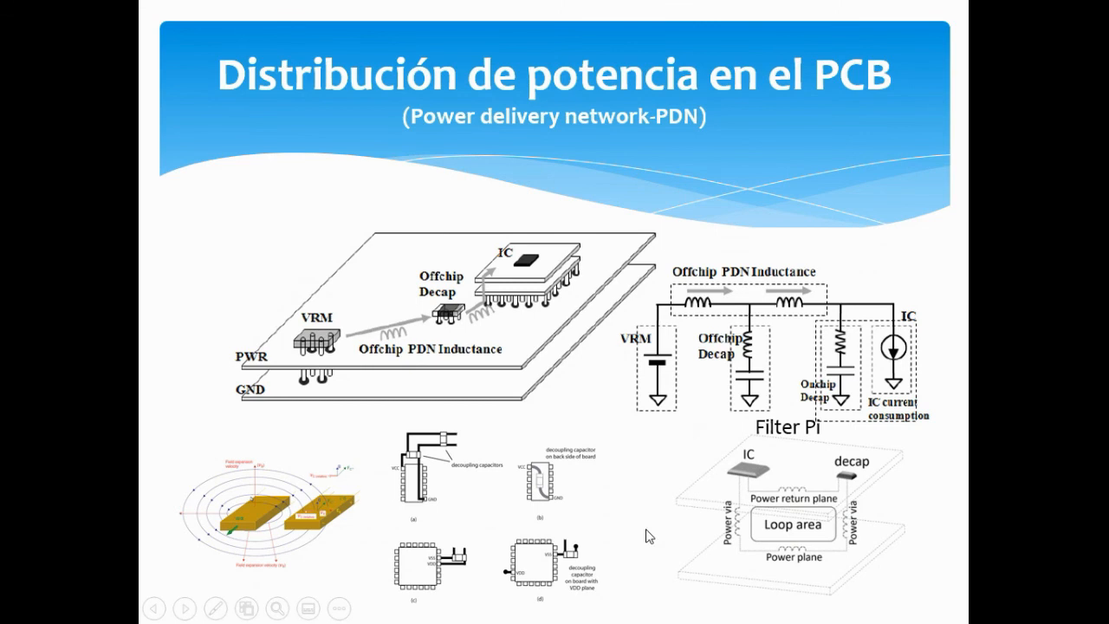
pyautogui.scroll(-1, 648, 535)
pyautogui.scroll(3, 648, 535)
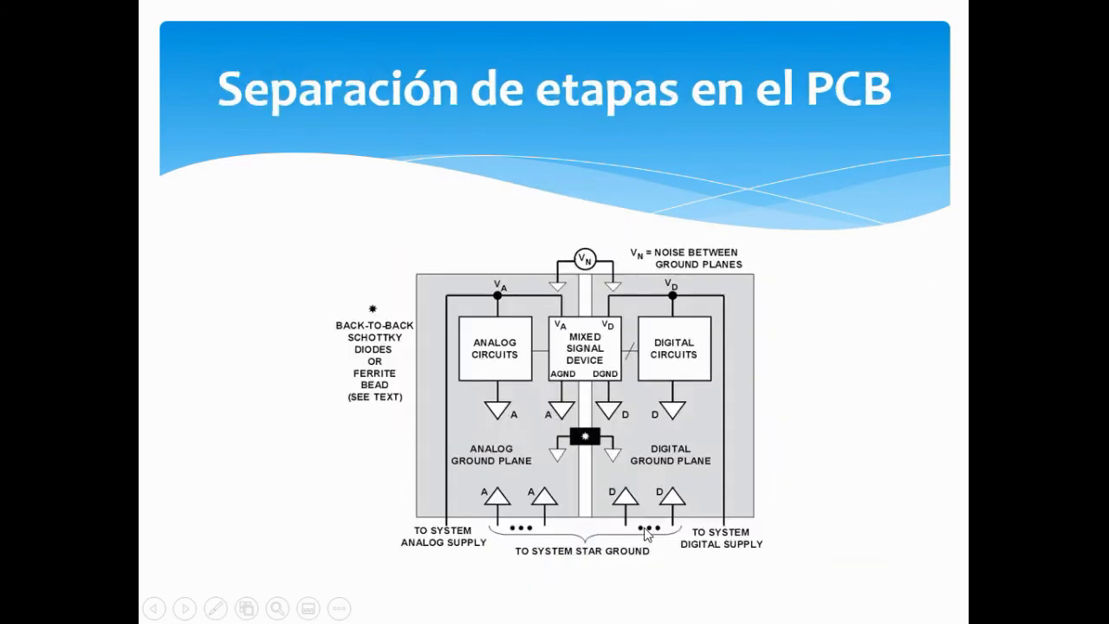
pyautogui.scroll(-1, 649, 536)
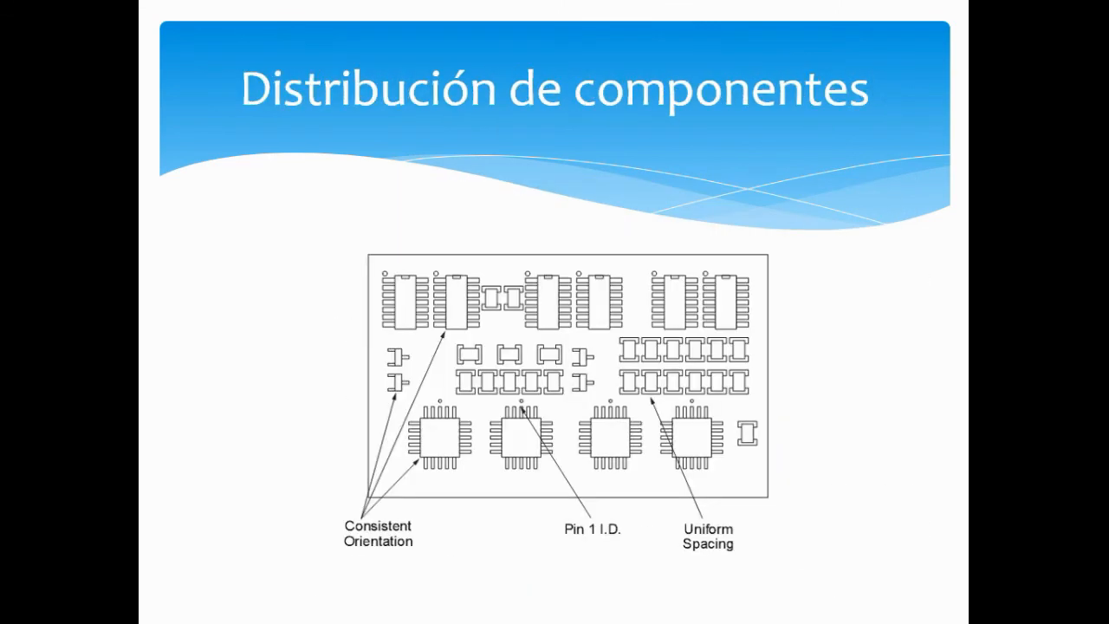
pyautogui.scroll(-2, 648, 535)
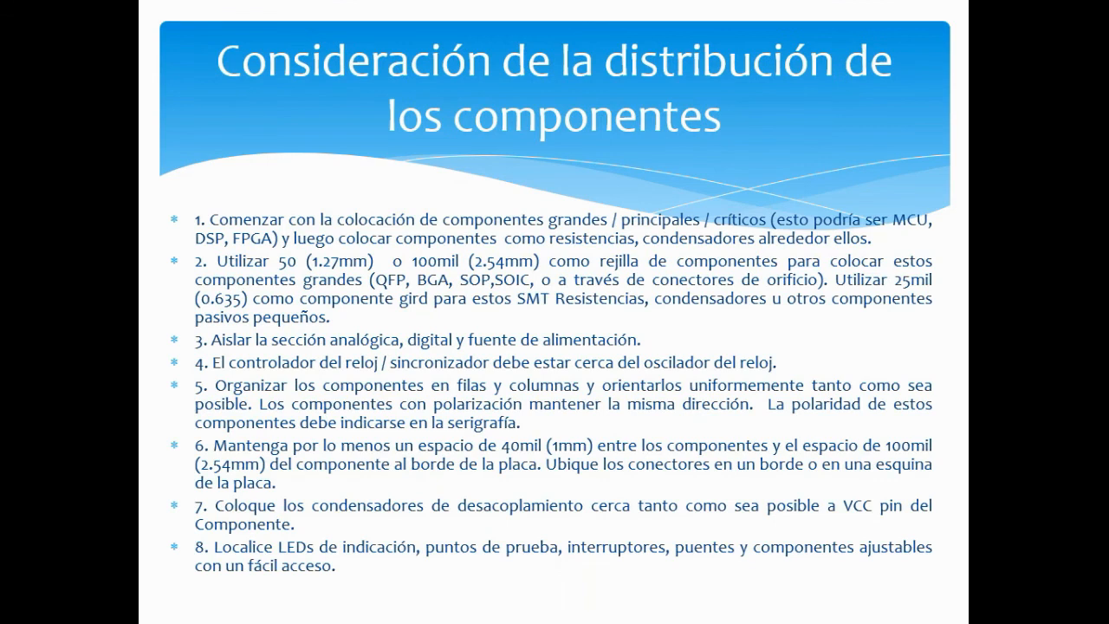
pyautogui.scroll(2, 648, 535)
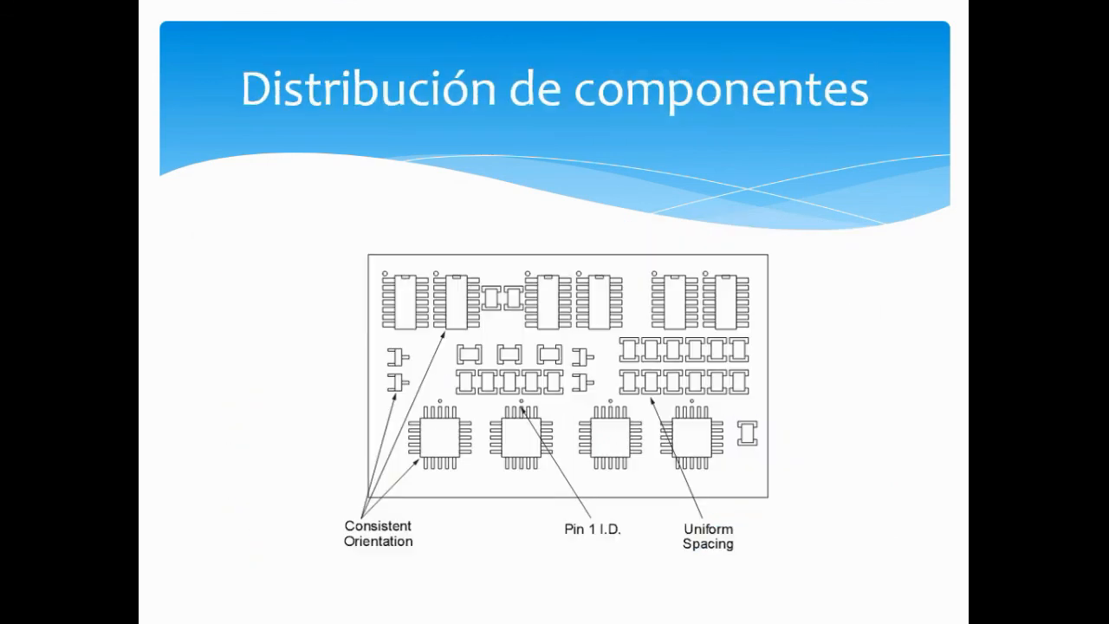
pyautogui.scroll(1, 648, 535)
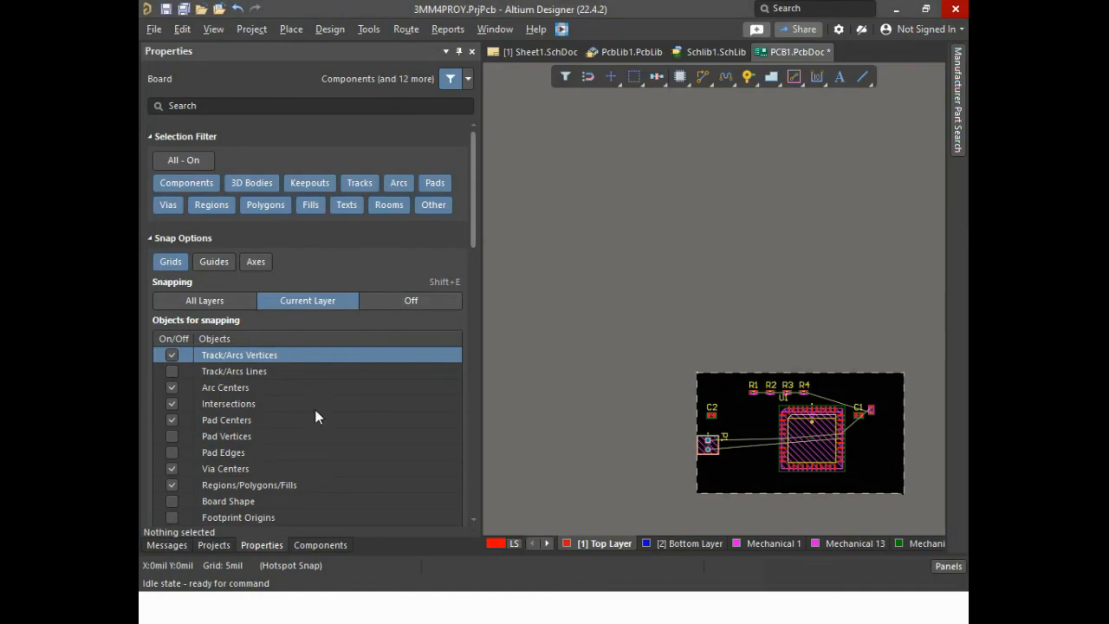
# Move resistors R1 to R4 together above U1 at Y 2150 mil, and place capacitor C2 beside U1's upper left corner
pyautogui.keyDown('ctrl'); pyautogui.scroll(2, 832, 444); pyautogui.keyUp('ctrl')
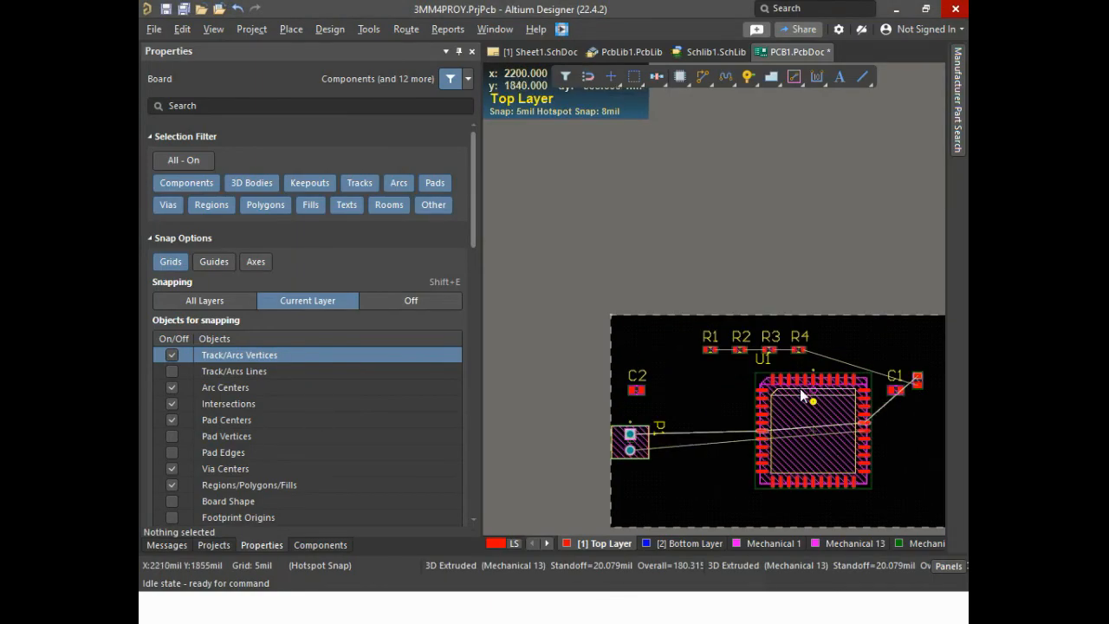
pyautogui.moveTo(679, 329); pyautogui.dragTo(836, 365)
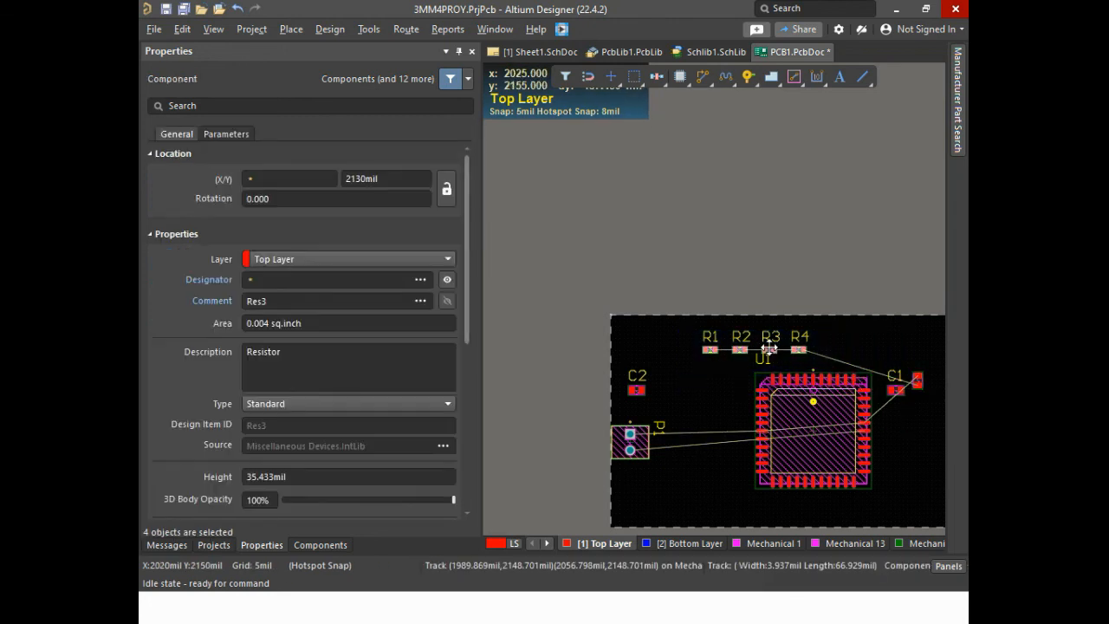
pyautogui.moveTo(770, 348); pyautogui.dragTo(830, 346)
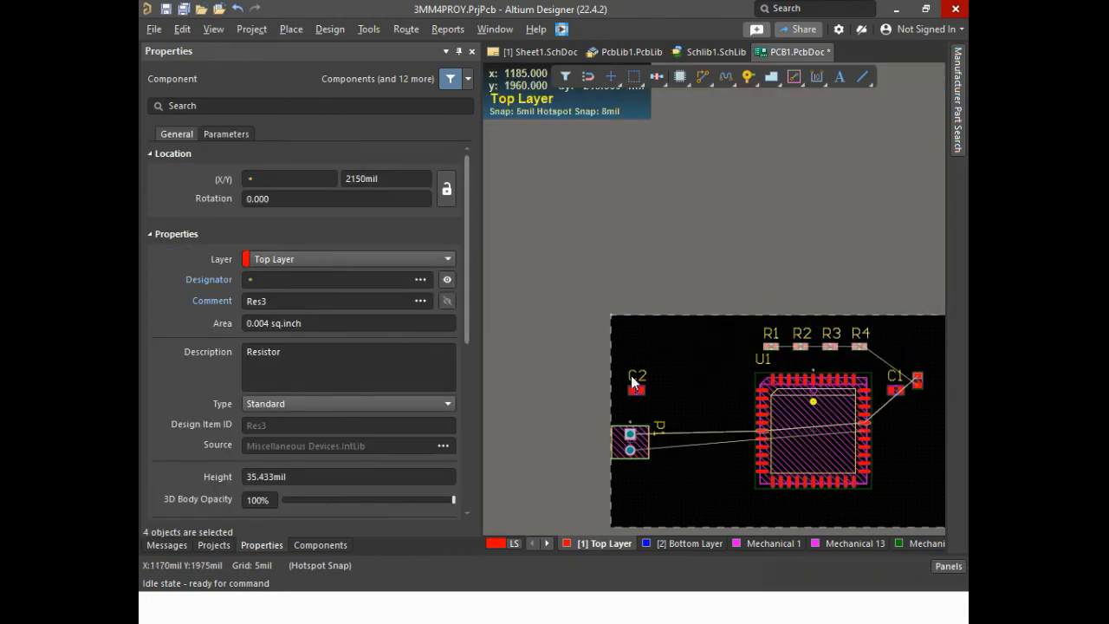
pyautogui.moveTo(644, 389); pyautogui.dragTo(720, 394)
pyautogui.click(922, 452)
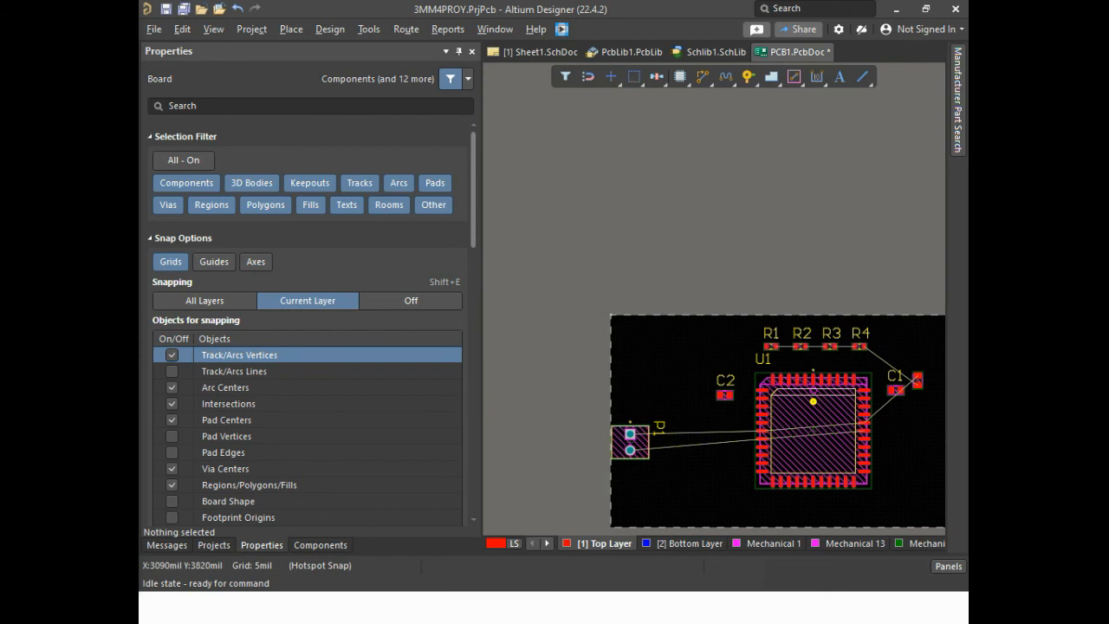
# Examine the connections of capacitors C1 and C2 and of microcontroller U1 in Sheet1.SchDoc
pyautogui.click(527, 56)
pyautogui.keyDown('ctrl'); pyautogui.scroll(-5, 840, 427); pyautogui.keyUp('ctrl')
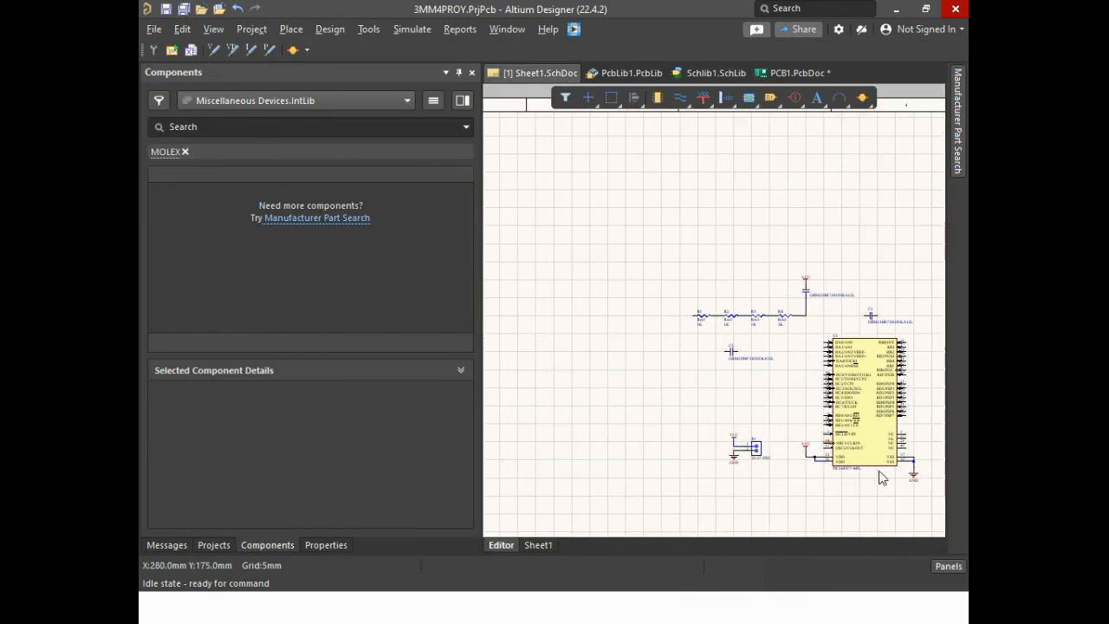
pyautogui.keyDown('ctrl'); pyautogui.scroll(5, 880, 472); pyautogui.keyUp('ctrl')
pyautogui.keyDown('ctrl'); pyautogui.scroll(-3, 815, 491); pyautogui.keyUp('ctrl')
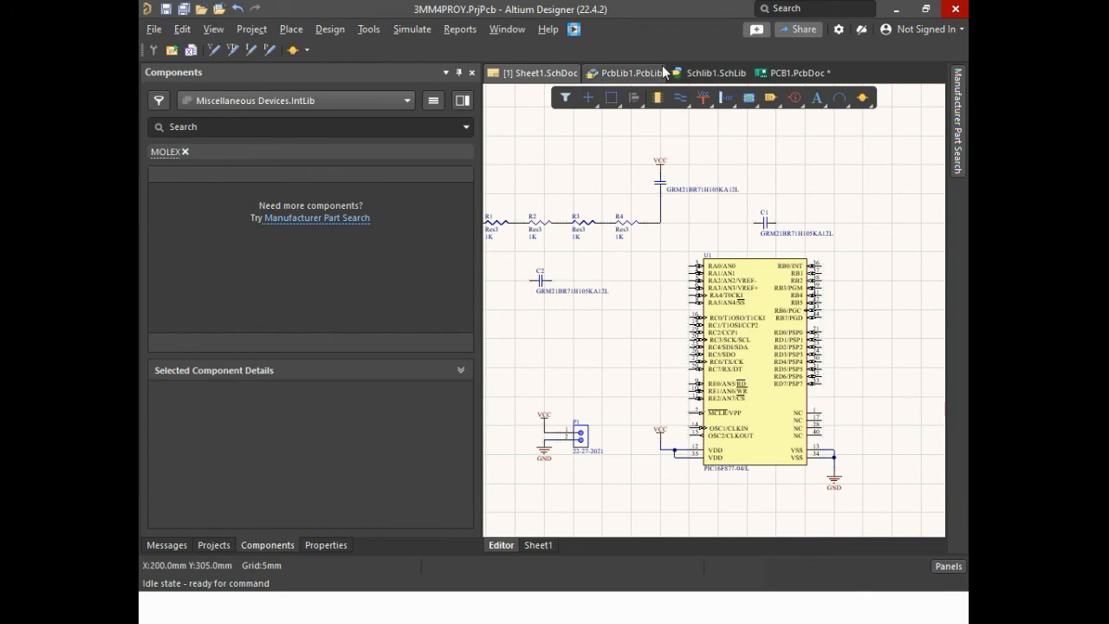
pyautogui.keyDown('ctrl'); pyautogui.scroll(4, 732, 203); pyautogui.keyUp('ctrl')
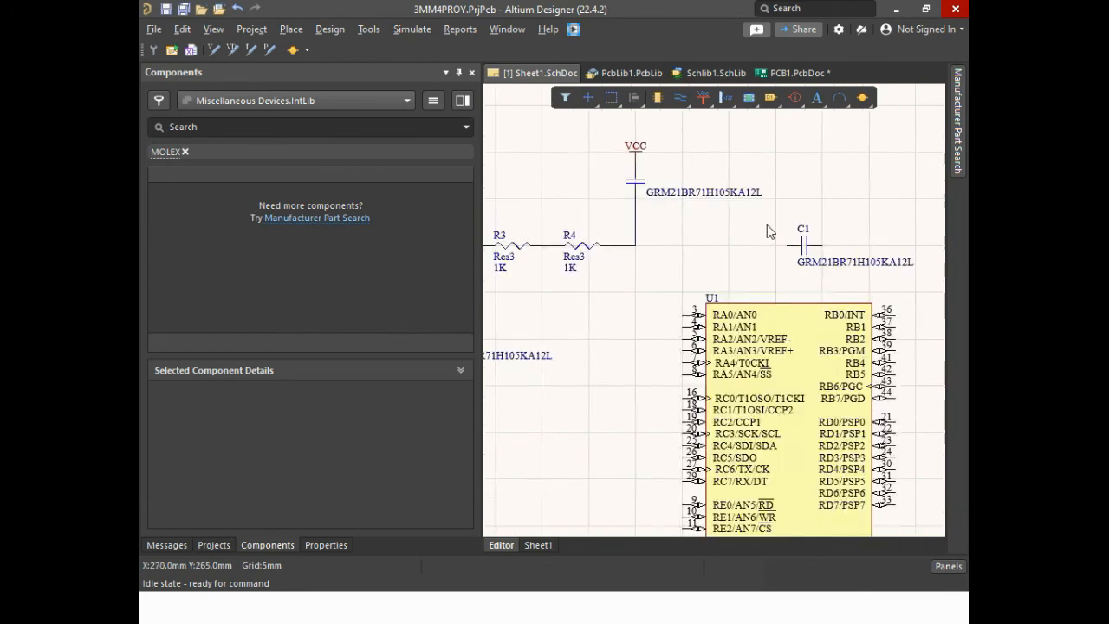
# Place a VCC power port on the free left pin of capacitor C2 in the schematic, dismissing the sign-in request
pyautogui.keyDown('ctrl'); pyautogui.scroll(-4, 863, 279); pyautogui.keyUp('ctrl')
pyautogui.keyDown('ctrl'); pyautogui.scroll(5, 676, 309); pyautogui.keyUp('ctrl')
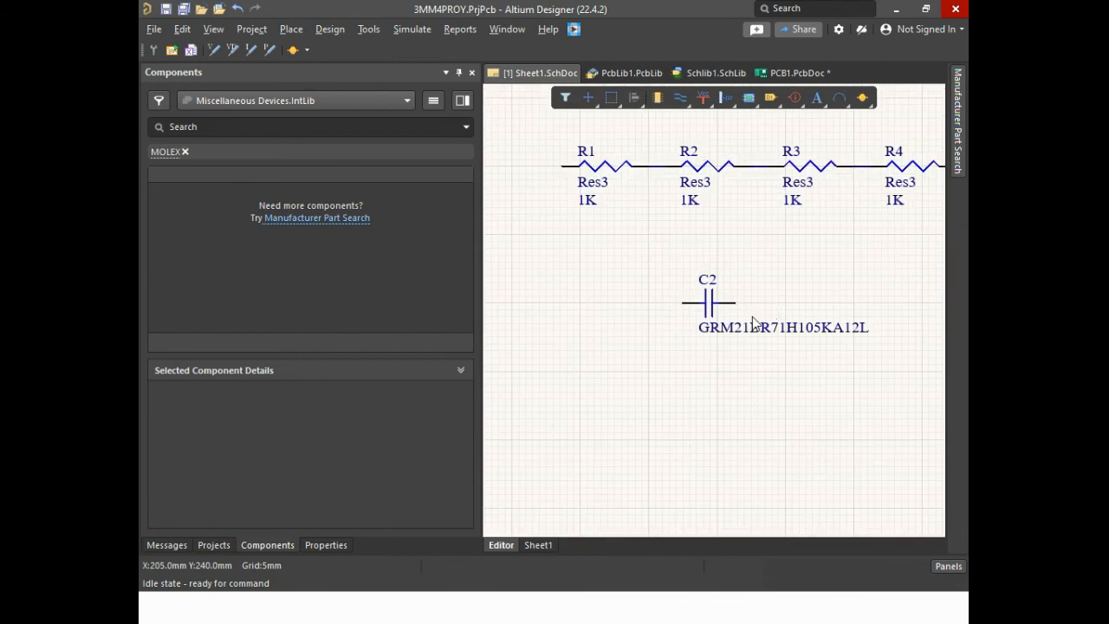
pyautogui.keyDown('ctrl'); pyautogui.scroll(-3, 771, 319); pyautogui.keyUp('ctrl')
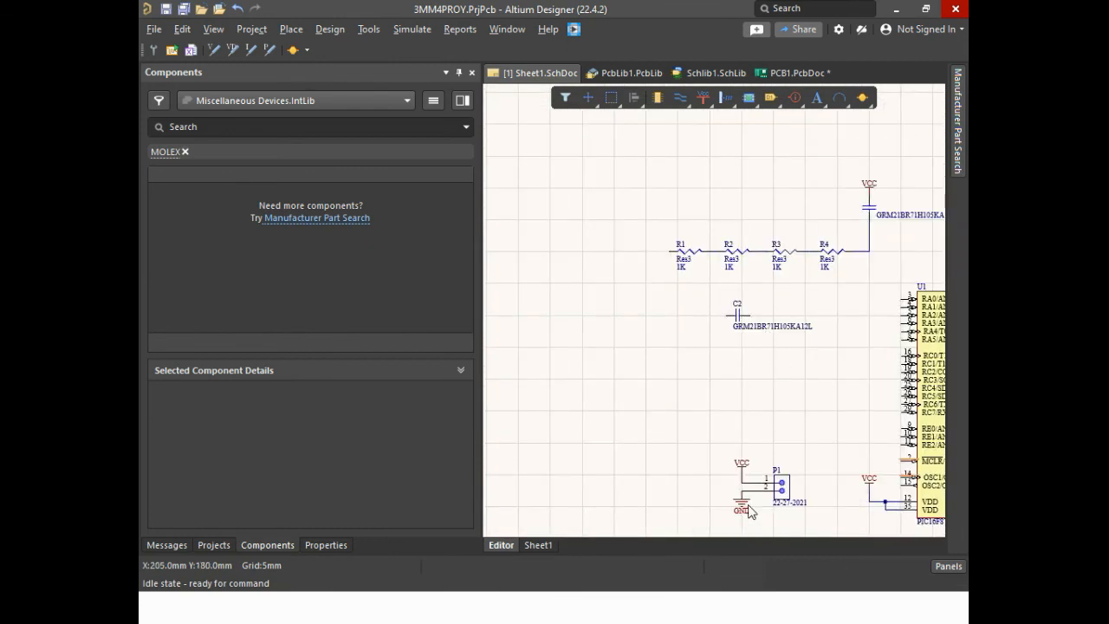
pyautogui.keyDown('ctrl'); pyautogui.scroll(2, 751, 231); pyautogui.keyUp('ctrl')
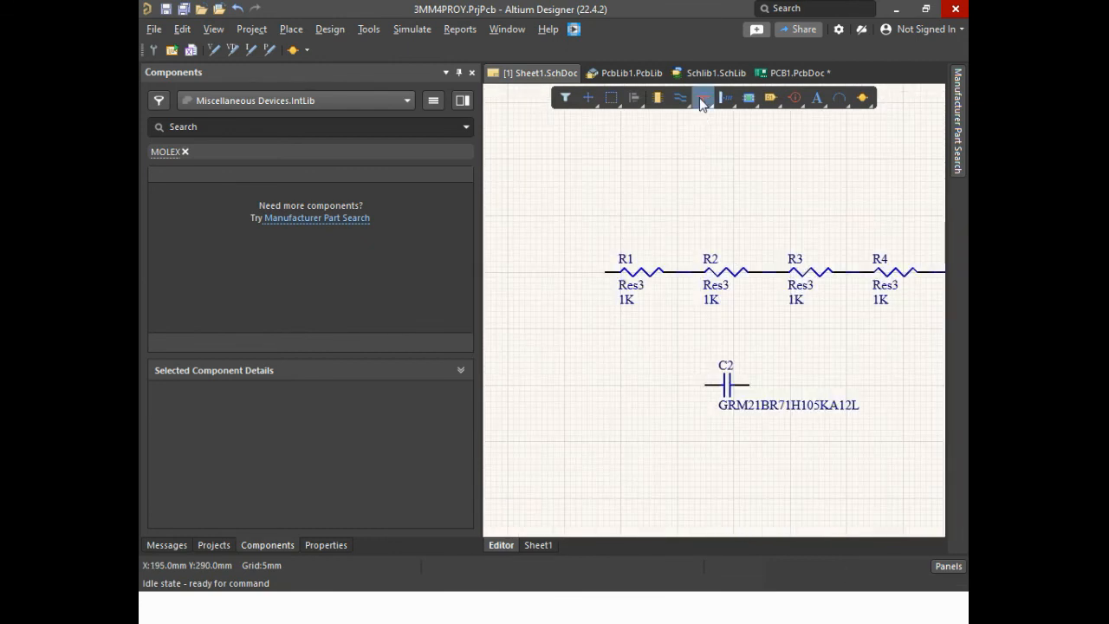
pyautogui.click(706, 101)
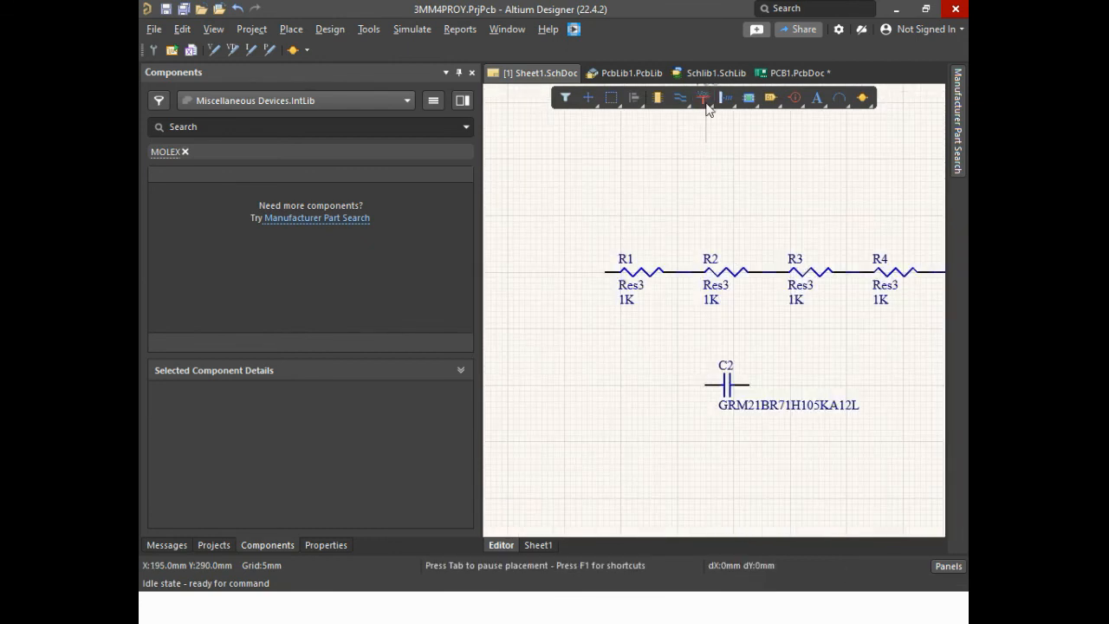
pyautogui.click(706, 384)
pyautogui.rightClick(841, 392)
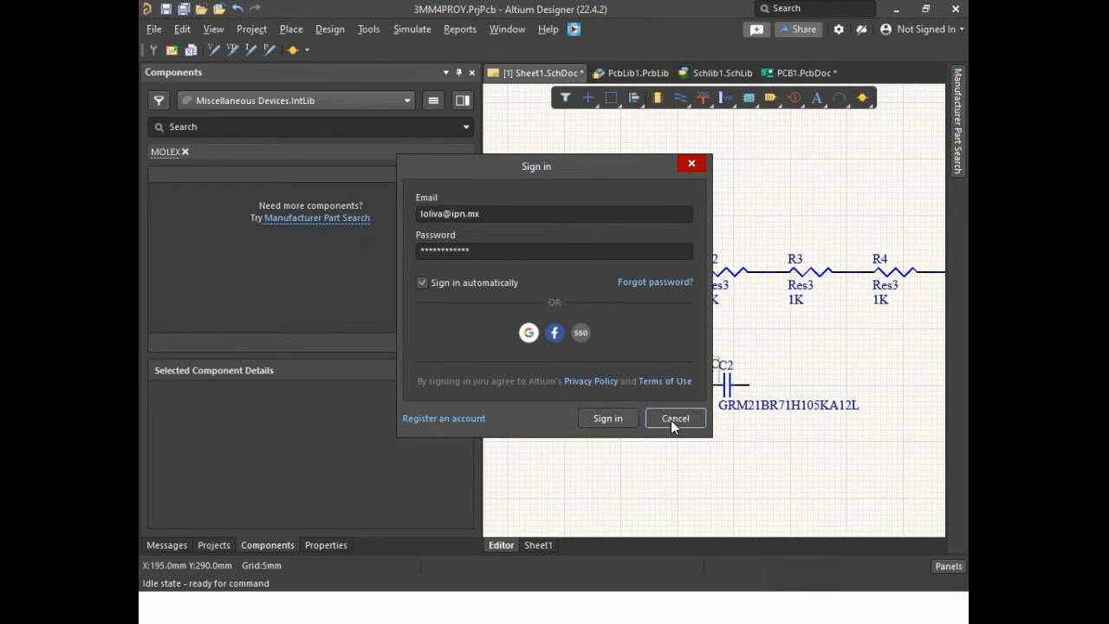
pyautogui.click(675, 420)
# Place a GND power port beside capacitor C2's right pin and wire the pin to it
pyautogui.click(705, 98)
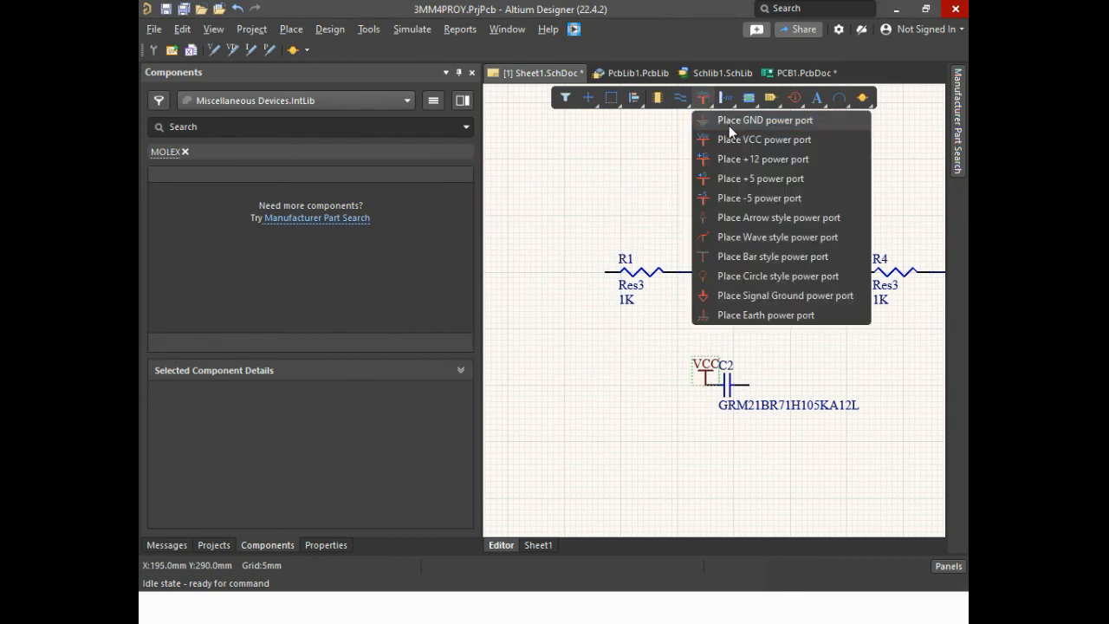
pyautogui.click(724, 117)
pyautogui.click(765, 388)
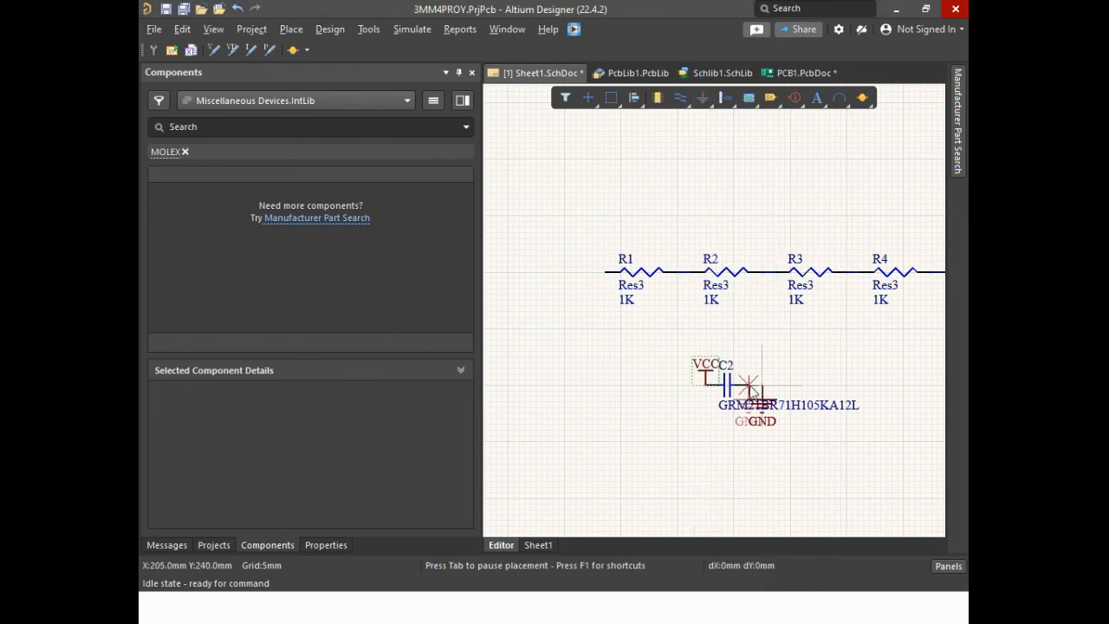
pyautogui.press('Escape')
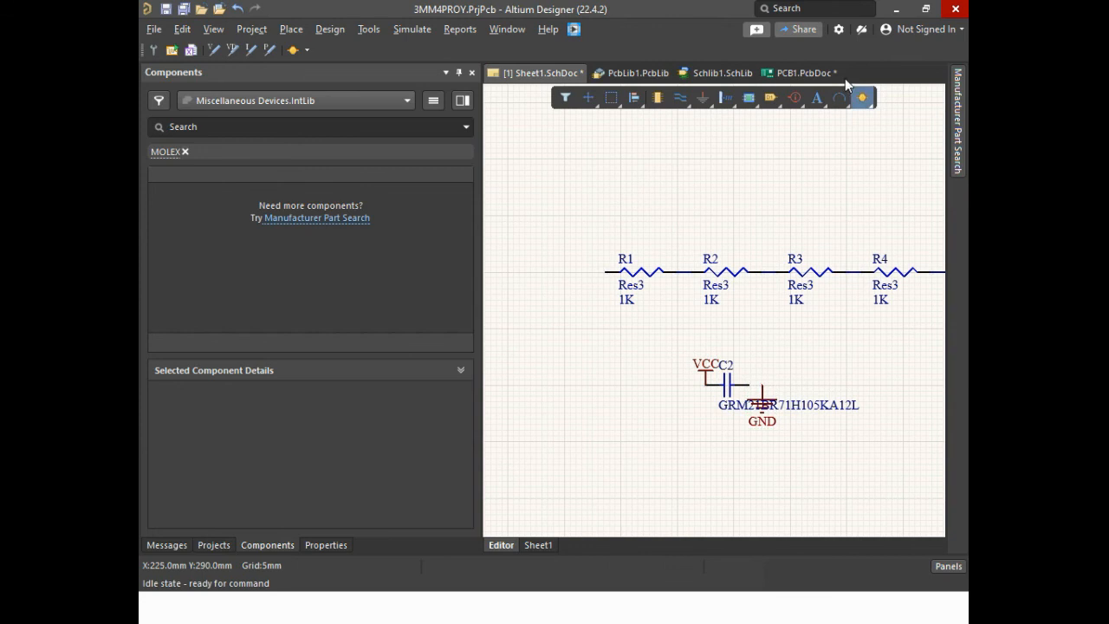
pyautogui.click(680, 98)
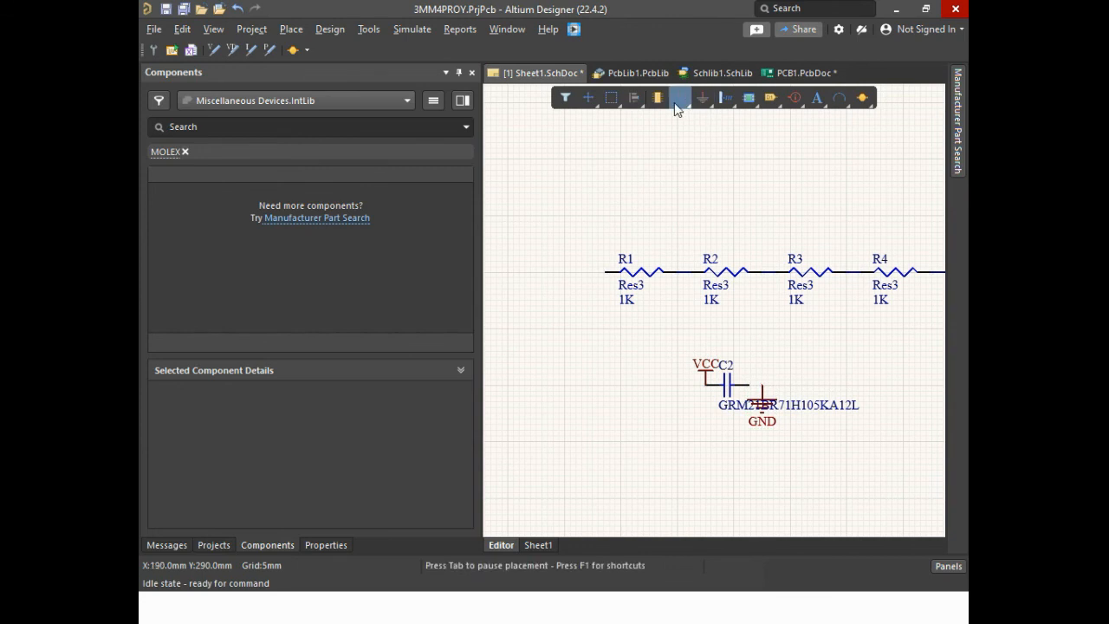
pyautogui.click(761, 388)
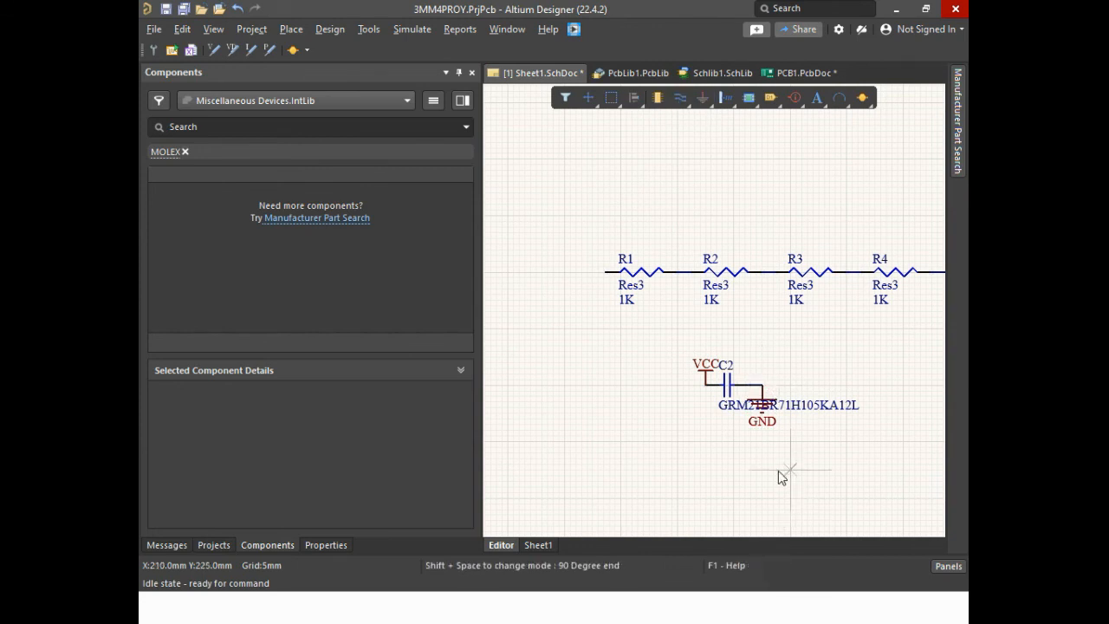
pyautogui.press('Escape')
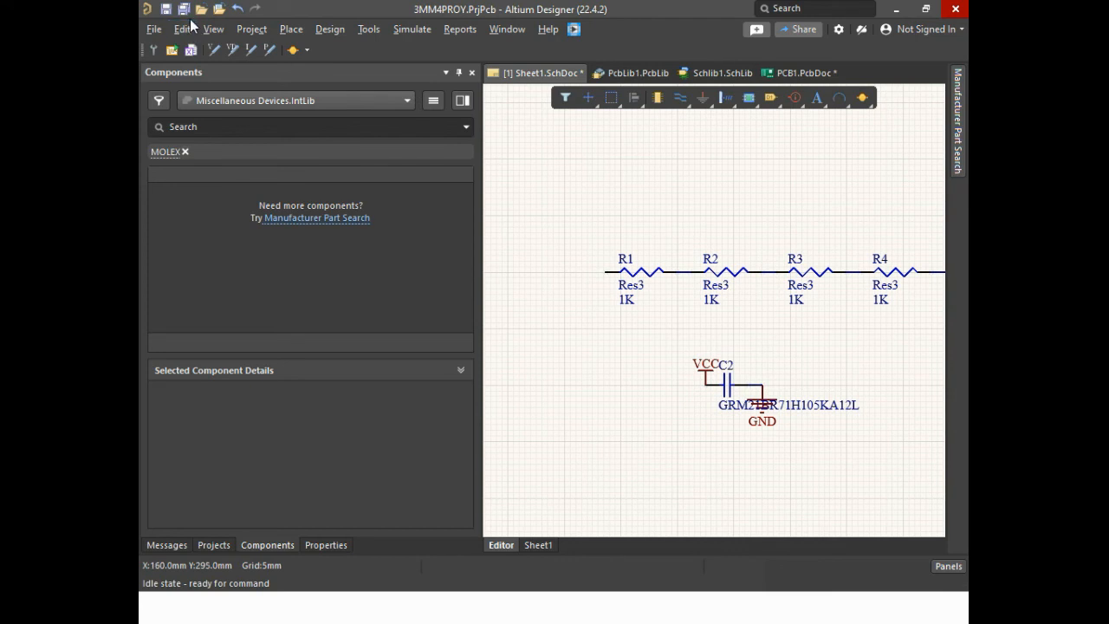
# Save all open documents and generate the engineering change order for updating PCB1.PcbDoc from the schematic
pyautogui.click(168, 11)
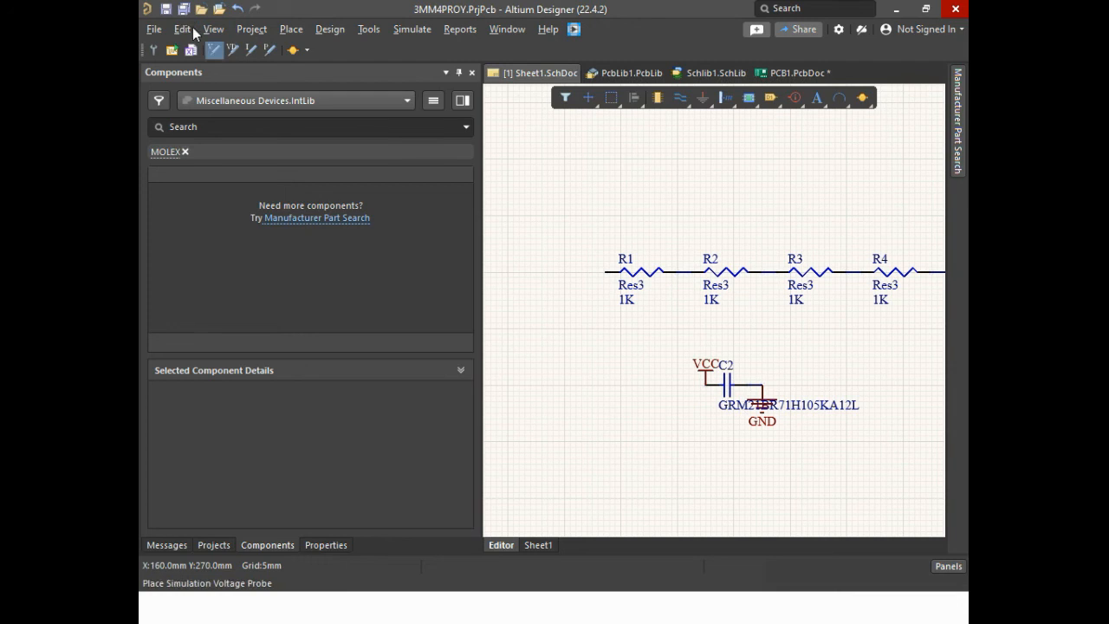
pyautogui.click(183, 9)
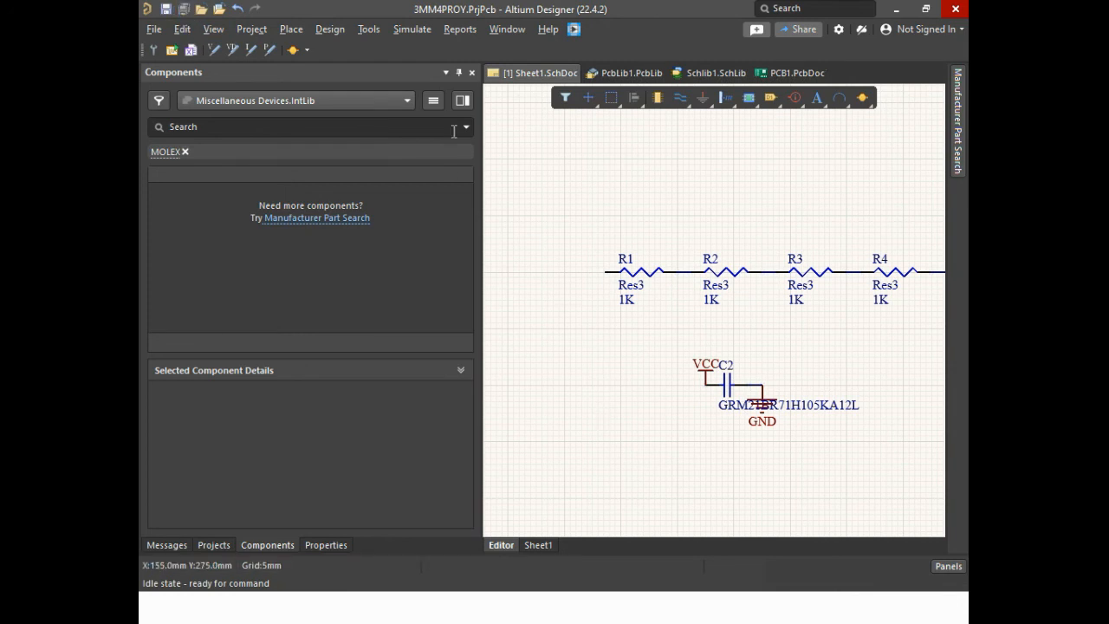
pyautogui.click(338, 32)
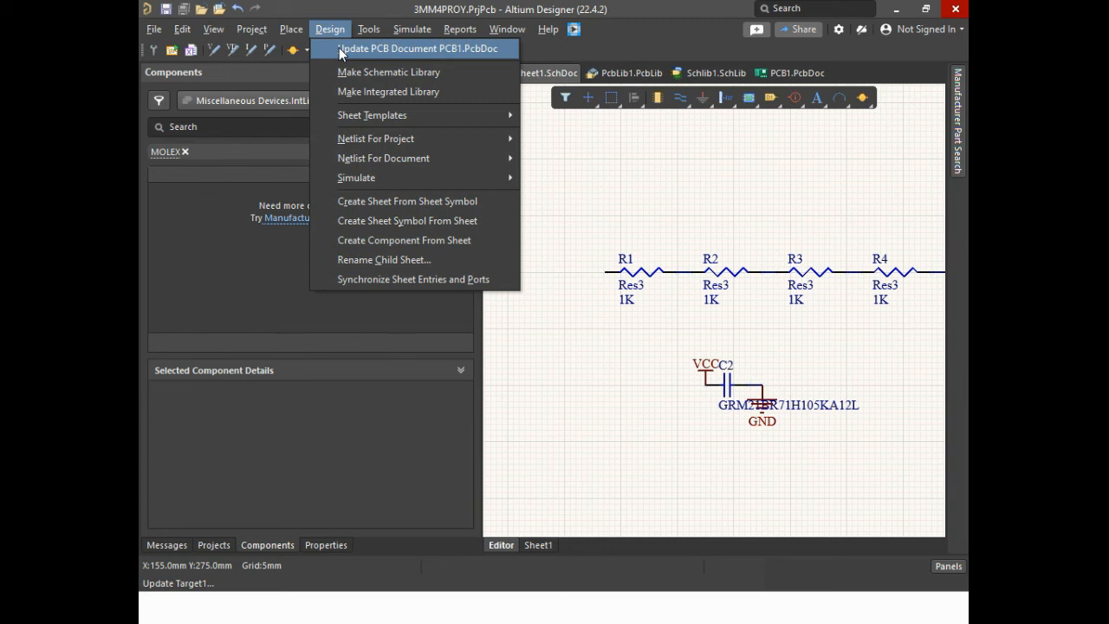
pyautogui.click(341, 48)
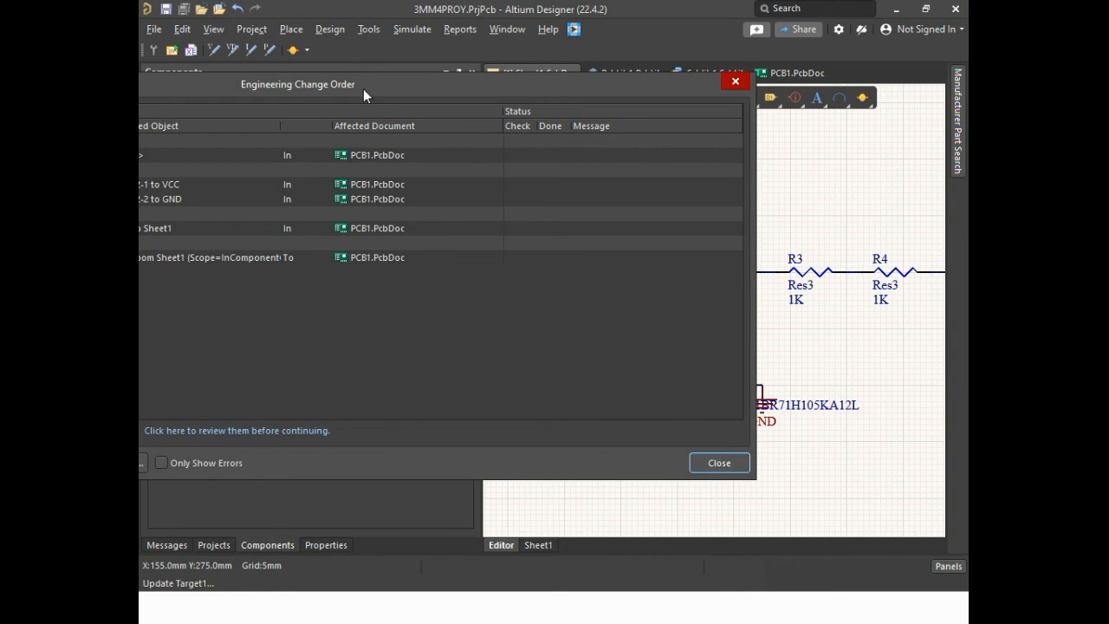
pyautogui.moveTo(363, 88); pyautogui.dragTo(746, 120)
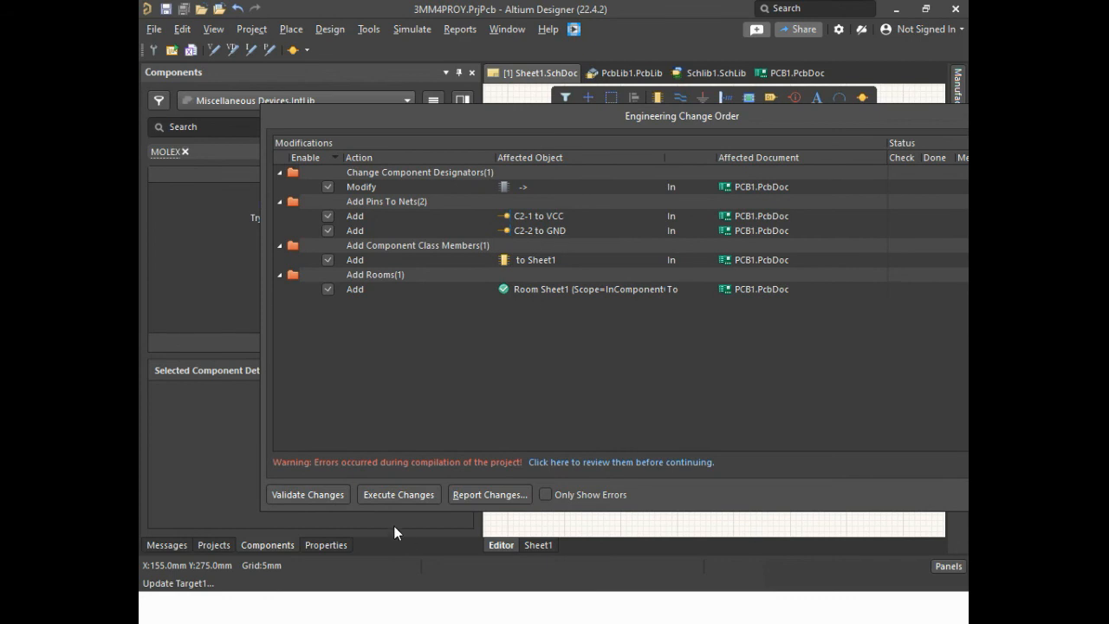
# Validate the engineering change order and execute it with the component designator modification excluded
pyautogui.click(316, 499)
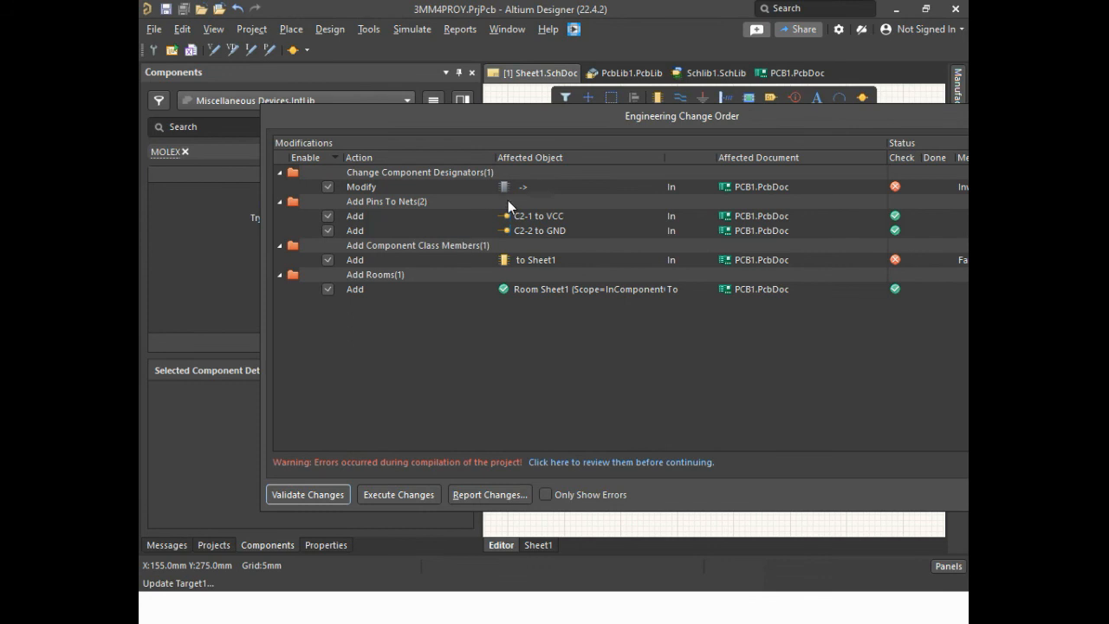
pyautogui.click(328, 187)
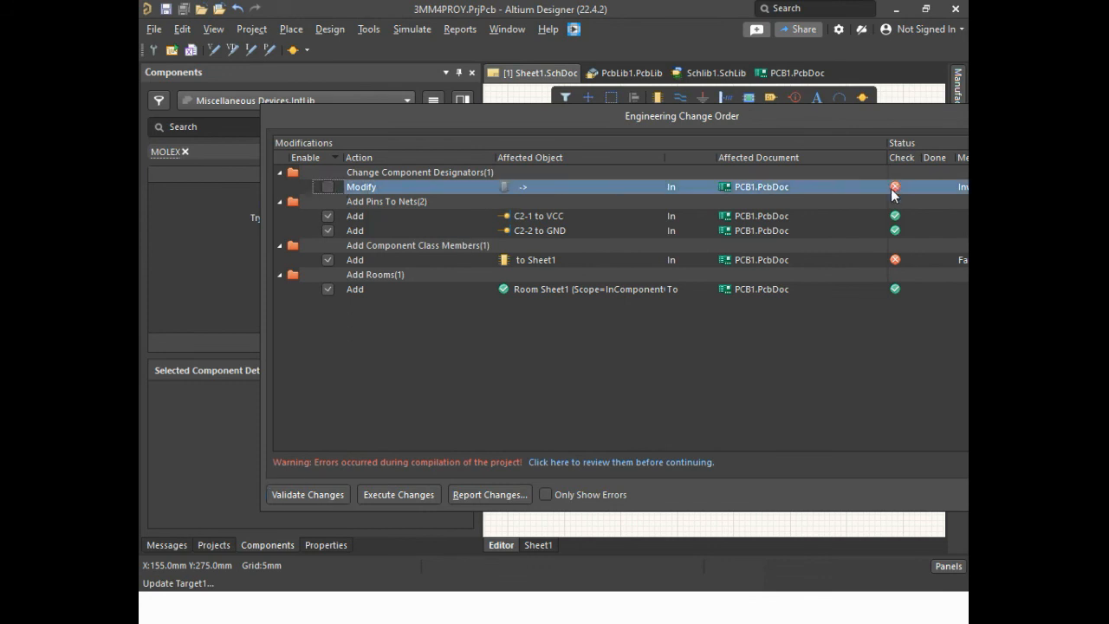
pyautogui.click(419, 493)
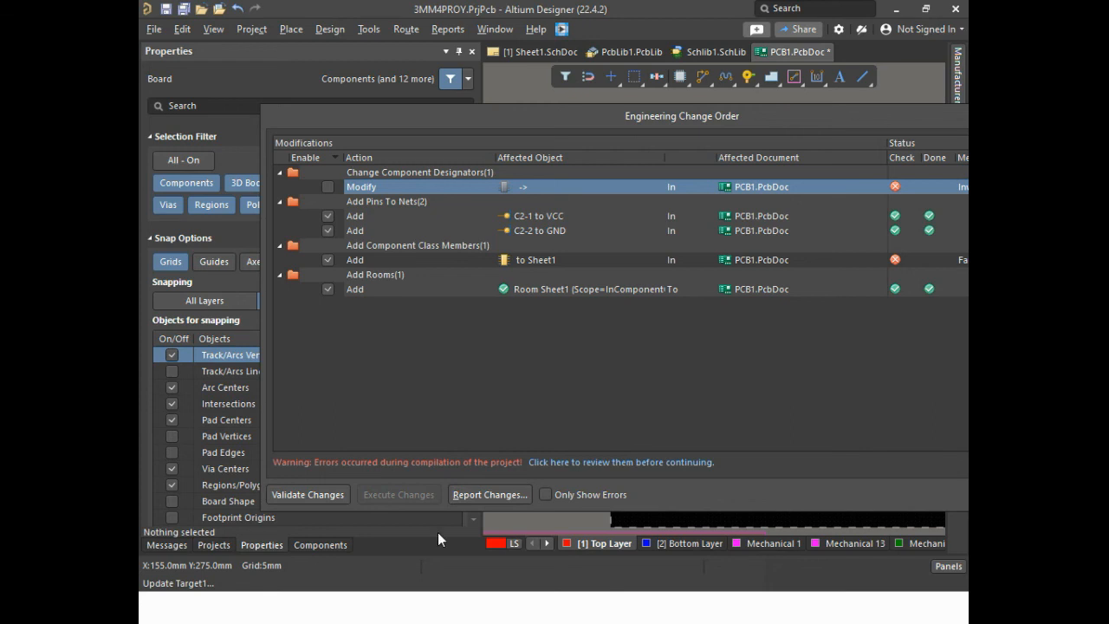
pyautogui.moveTo(761, 115); pyautogui.dragTo(526, 124)
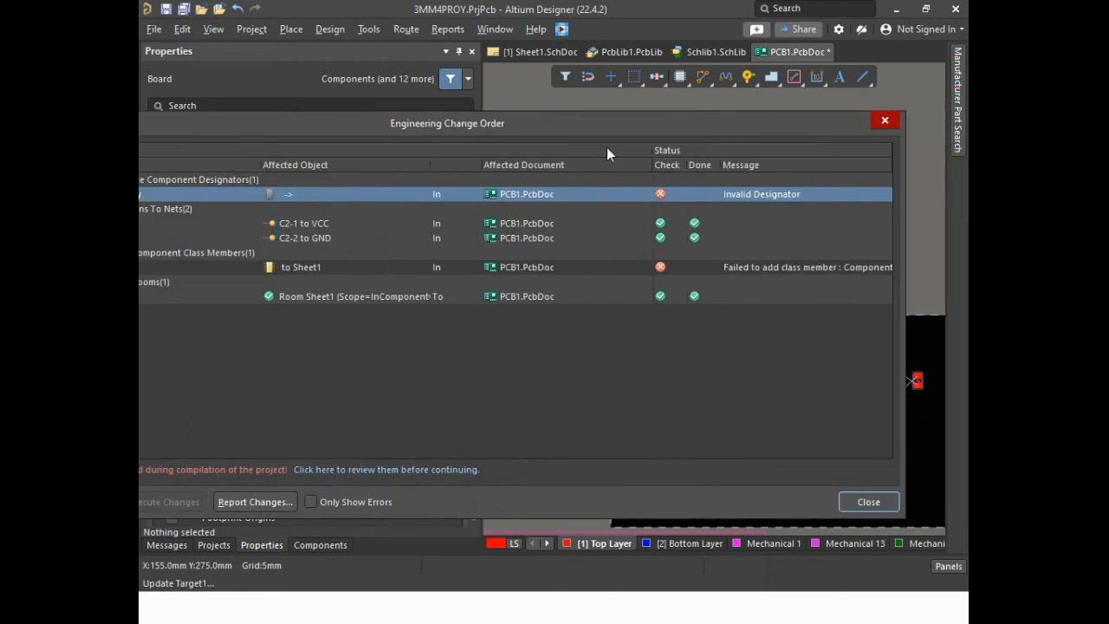
pyautogui.click(867, 503)
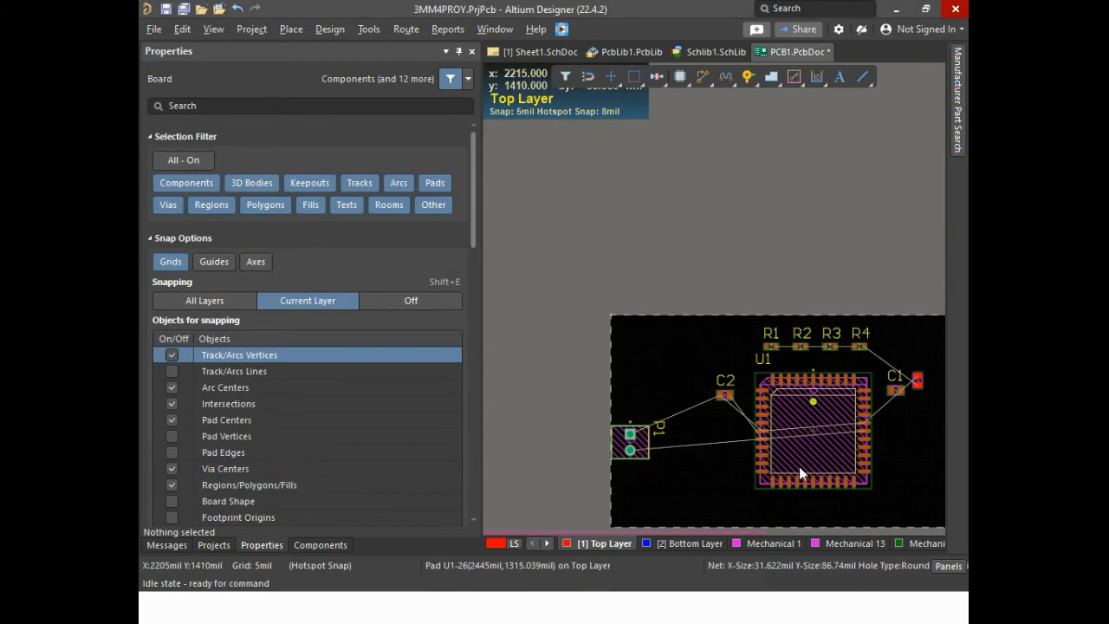
# Examine capacitor C2's connections to P1 and U1 on the board and its power connections in Sheet1.SchDoc
pyautogui.keyDown('ctrl'); pyautogui.scroll(5, 800, 467); pyautogui.keyUp('ctrl')
pyautogui.keyDown('ctrl'); pyautogui.scroll(-7, 878, 427); pyautogui.keyUp('ctrl')
pyautogui.keyDown('ctrl'); pyautogui.scroll(5, 787, 416); pyautogui.keyUp('ctrl')
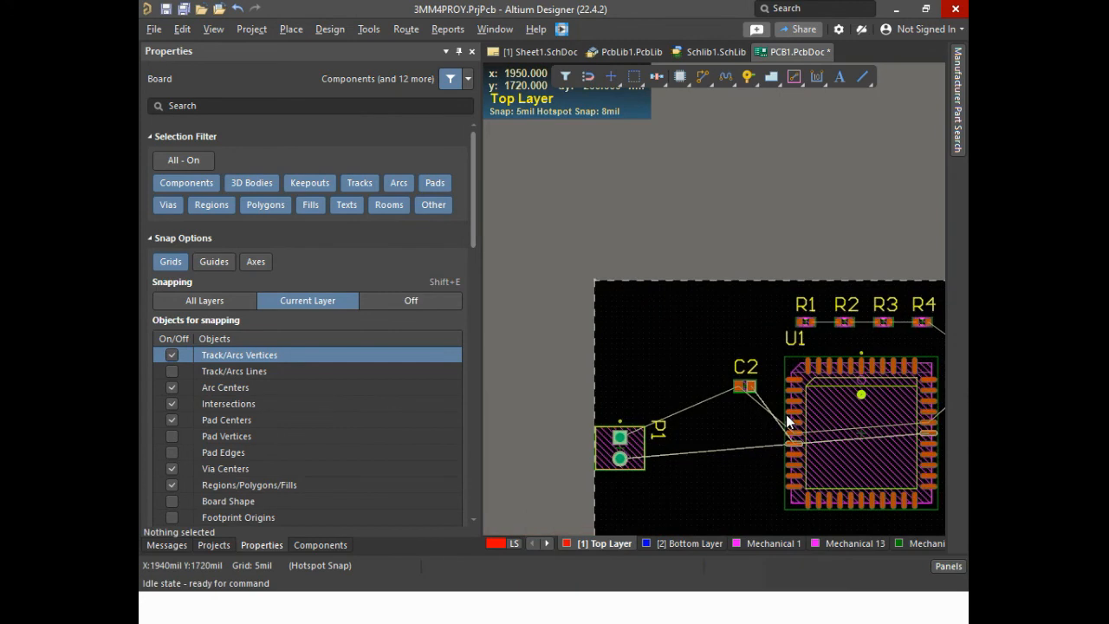
pyautogui.keyDown('ctrl'); pyautogui.scroll(1, 788, 422); pyautogui.keyUp('ctrl')
pyautogui.keyDown('ctrl'); pyautogui.scroll(-4, 832, 433); pyautogui.keyUp('ctrl')
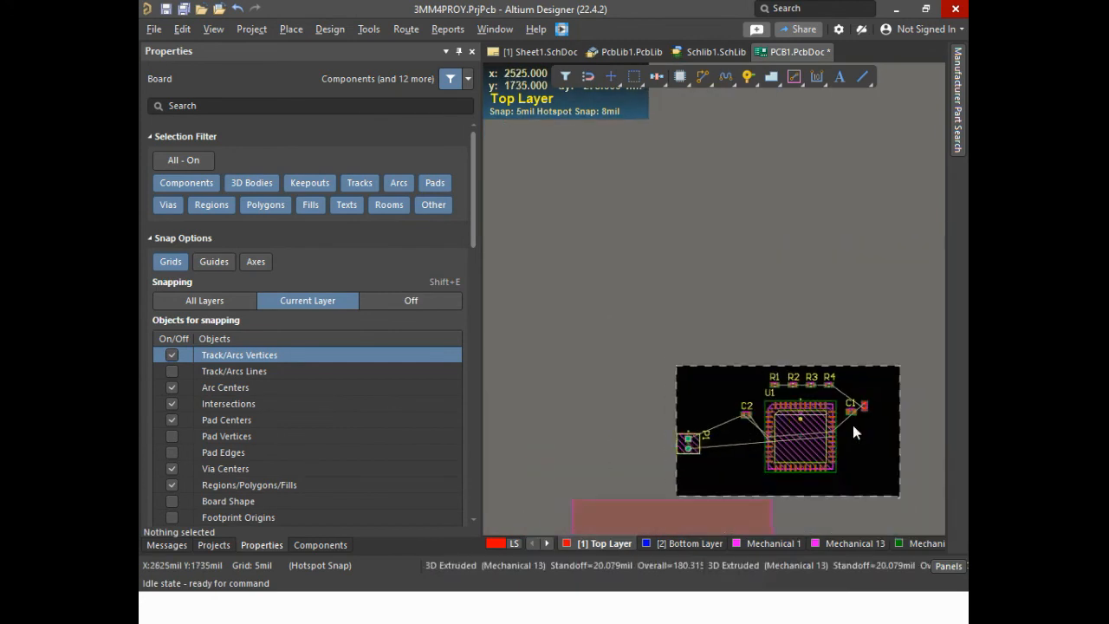
pyautogui.keyDown('ctrl'); pyautogui.scroll(2, 891, 413); pyautogui.keyUp('ctrl')
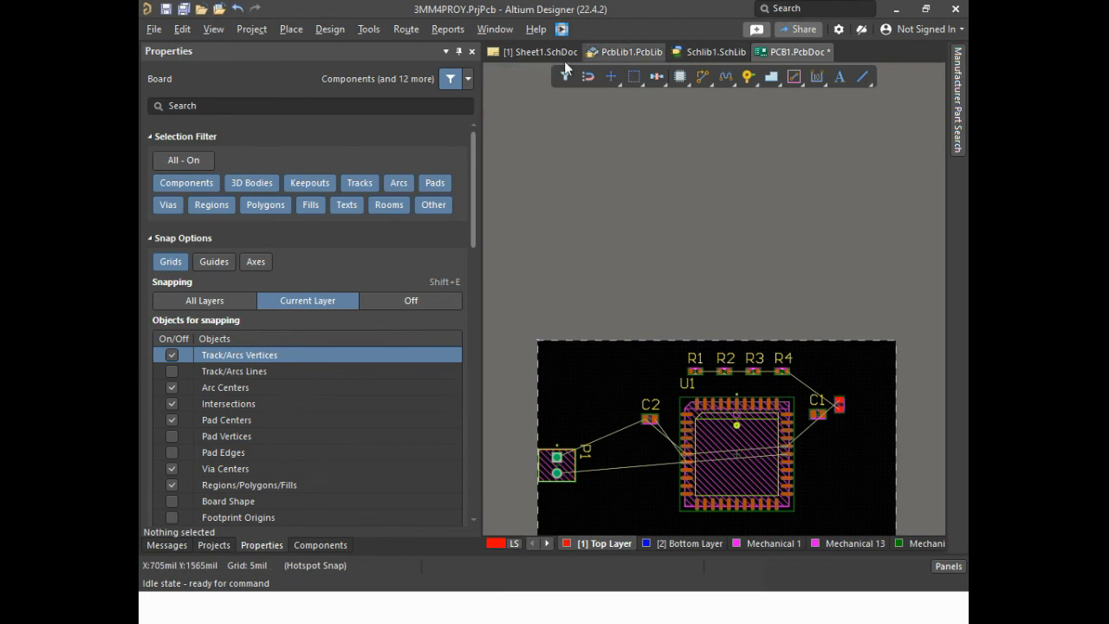
pyautogui.click(528, 53)
pyautogui.keyDown('ctrl'); pyautogui.scroll(-2, 734, 312); pyautogui.keyUp('ctrl')
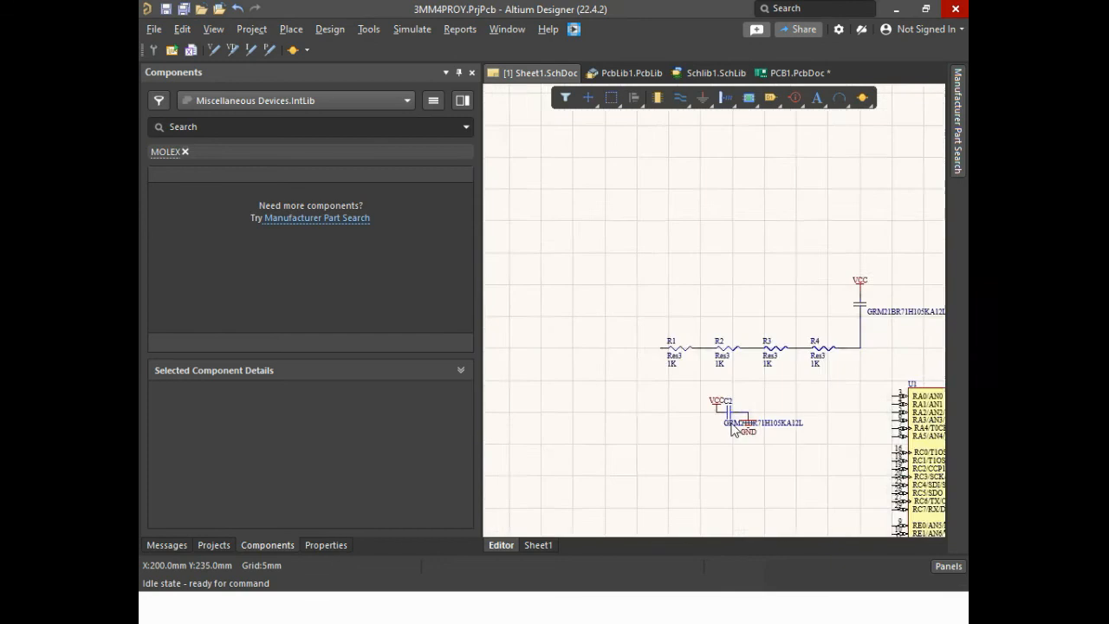
pyautogui.keyDown('ctrl'); pyautogui.scroll(4, 733, 390); pyautogui.keyUp('ctrl')
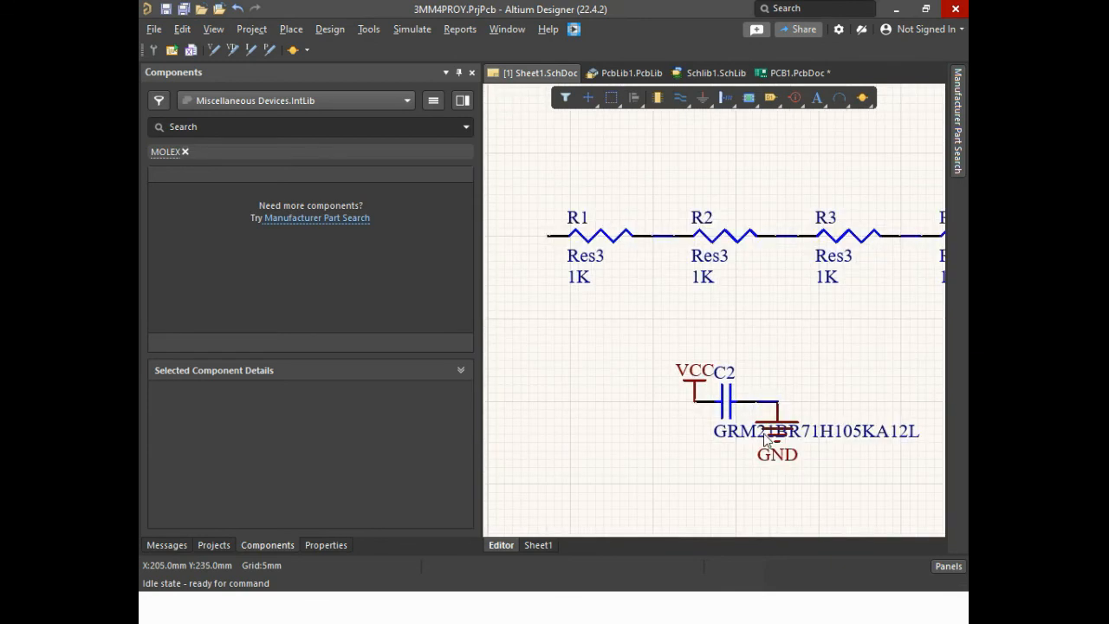
# In PCB1.PcbDoc, move capacitor C2 beside U1's left-side power pads and rotate it upright with its VCC pad at the top
pyautogui.click(762, 71)
pyautogui.keyDown('ctrl'); pyautogui.scroll(5, 581, 516); pyautogui.keyUp('ctrl')
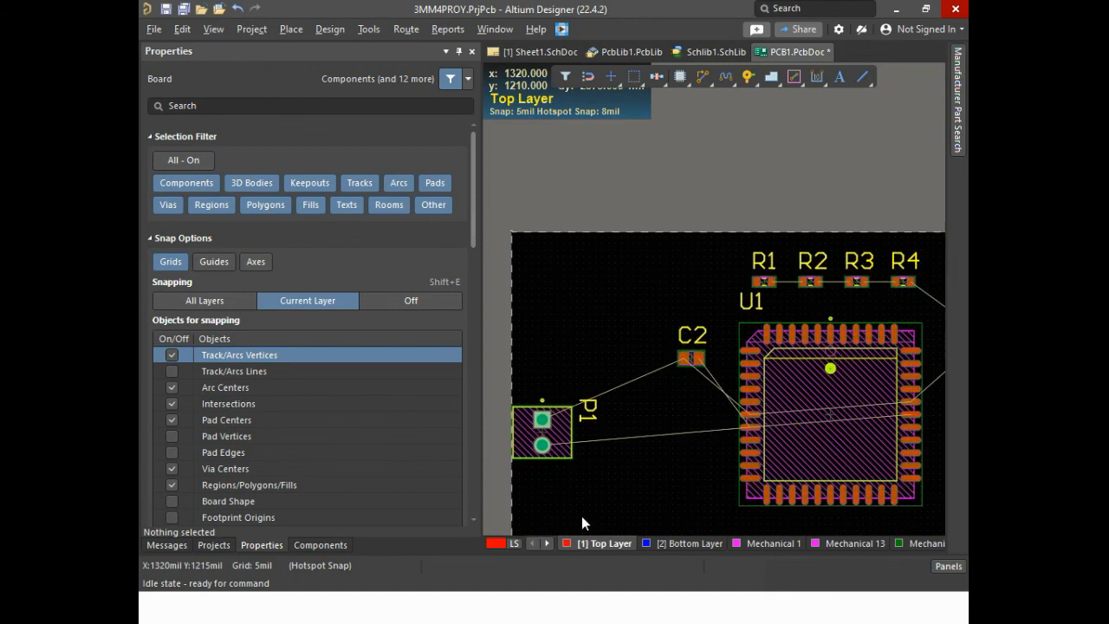
pyautogui.keyDown('ctrl'); pyautogui.scroll(-7, 590, 506); pyautogui.keyUp('ctrl')
pyautogui.keyDown('ctrl'); pyautogui.scroll(6, 617, 459); pyautogui.keyUp('ctrl')
pyautogui.keyDown('ctrl'); pyautogui.scroll(3, 631, 453); pyautogui.keyUp('ctrl')
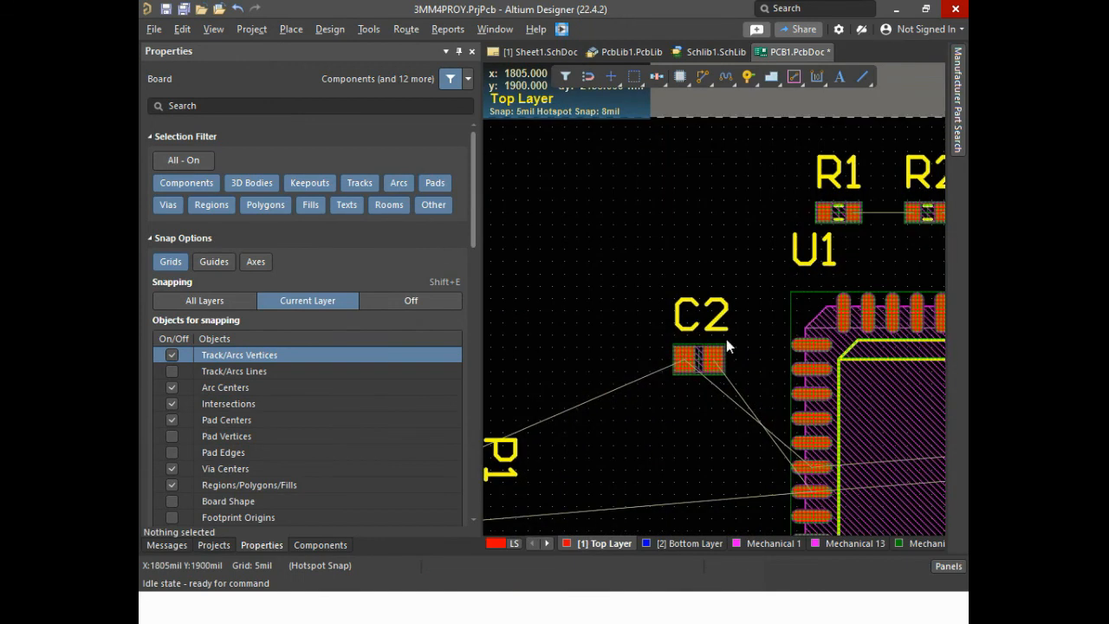
pyautogui.moveTo(715, 361)
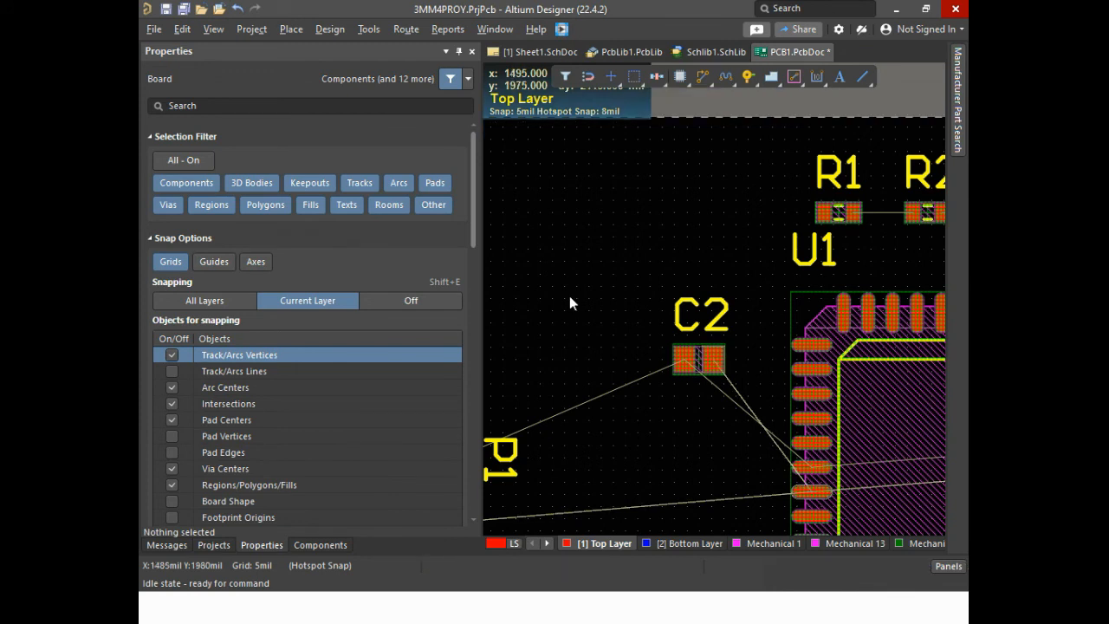
pyautogui.moveTo(705, 355); pyautogui.dragTo(734, 484)
pyautogui.press('space')
pyautogui.press('space')
pyautogui.press('space')
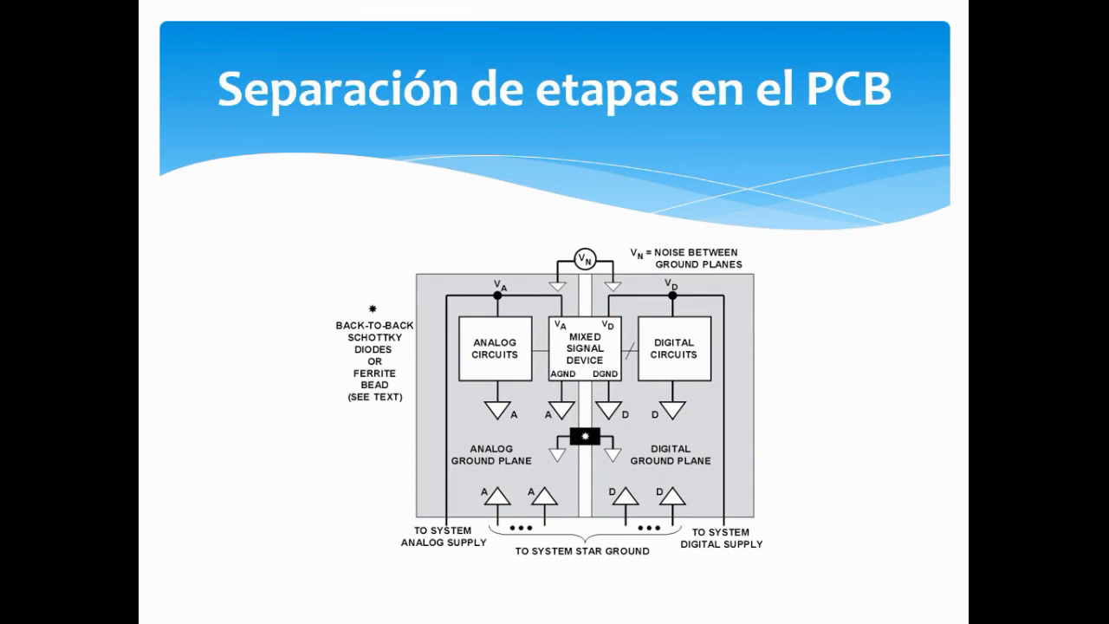
pyautogui.press('Right')
pyautogui.press('Right')
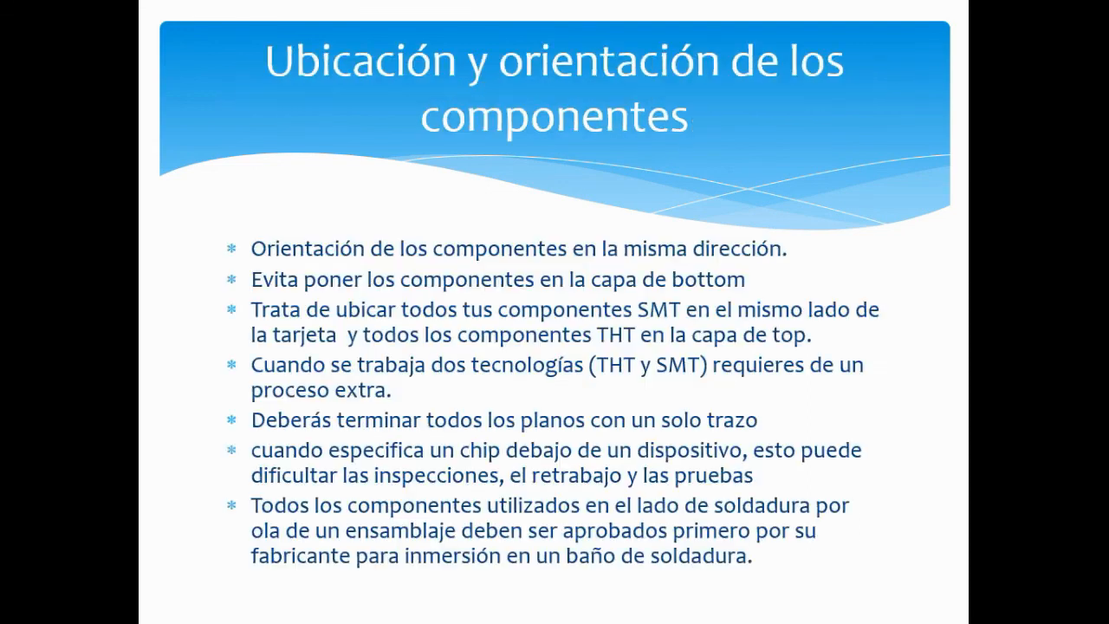
pyautogui.press('Left')
pyautogui.press('Left')
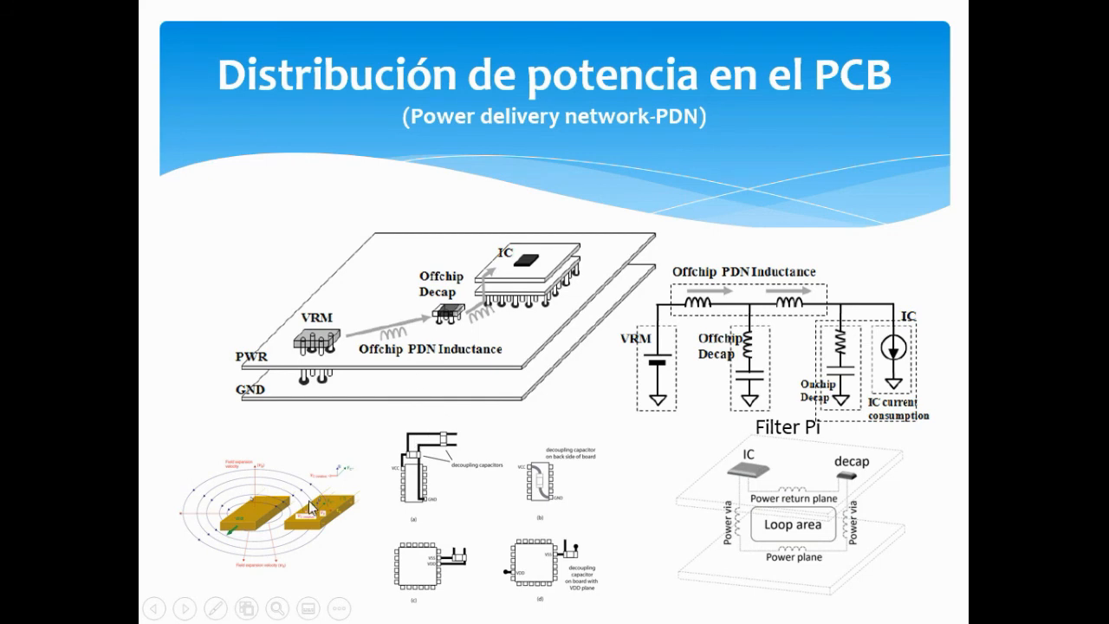
# Switch back to Altium Designer and check the placement of capacitor C2 between connector P1 and U1
pyautogui.hotkey('alt', 'Tab')
pyautogui.click(668, 418)
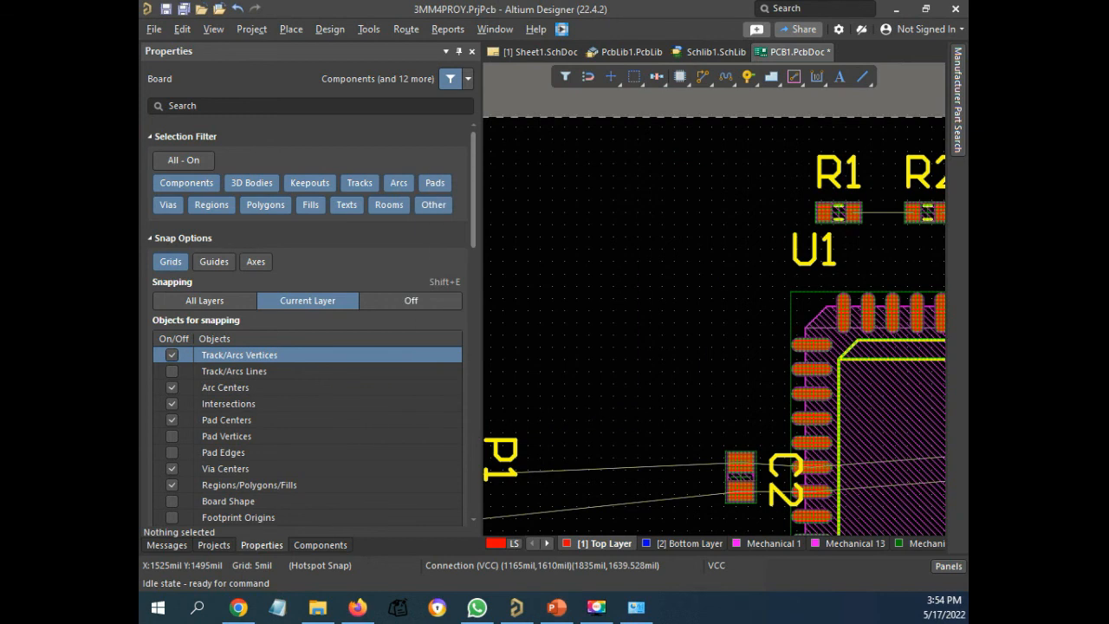
pyautogui.keyDown('ctrl'); pyautogui.scroll(-8, 768, 447); pyautogui.keyUp('ctrl')
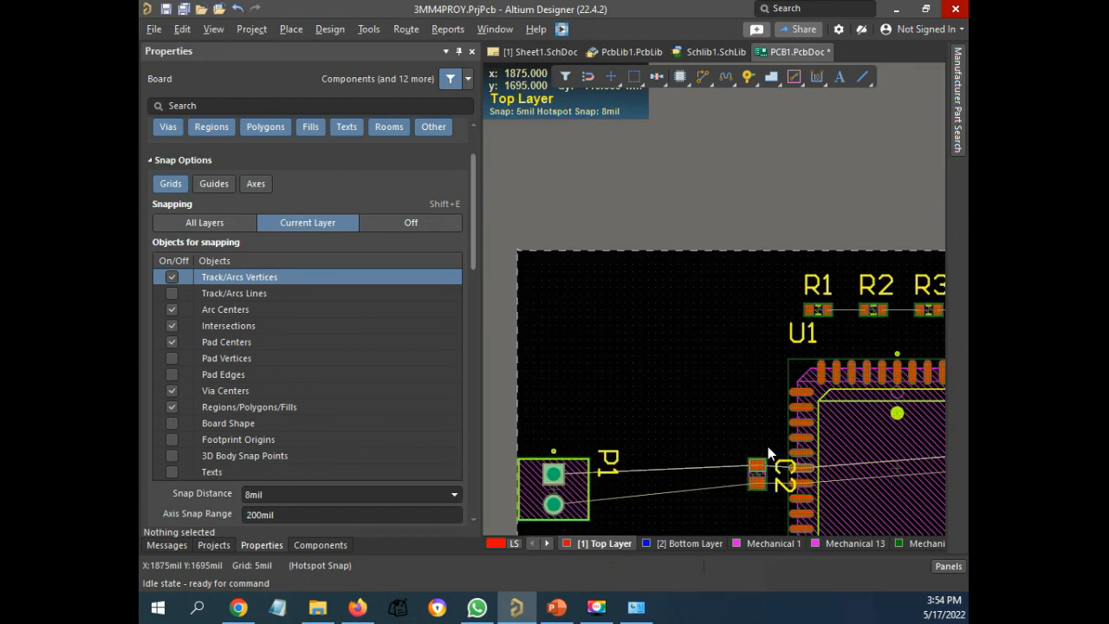
pyautogui.keyDown('ctrl'); pyautogui.scroll(6, 772, 456); pyautogui.keyUp('ctrl')
pyautogui.keyDown('ctrl'); pyautogui.scroll(-5, 694, 493); pyautogui.keyUp('ctrl')
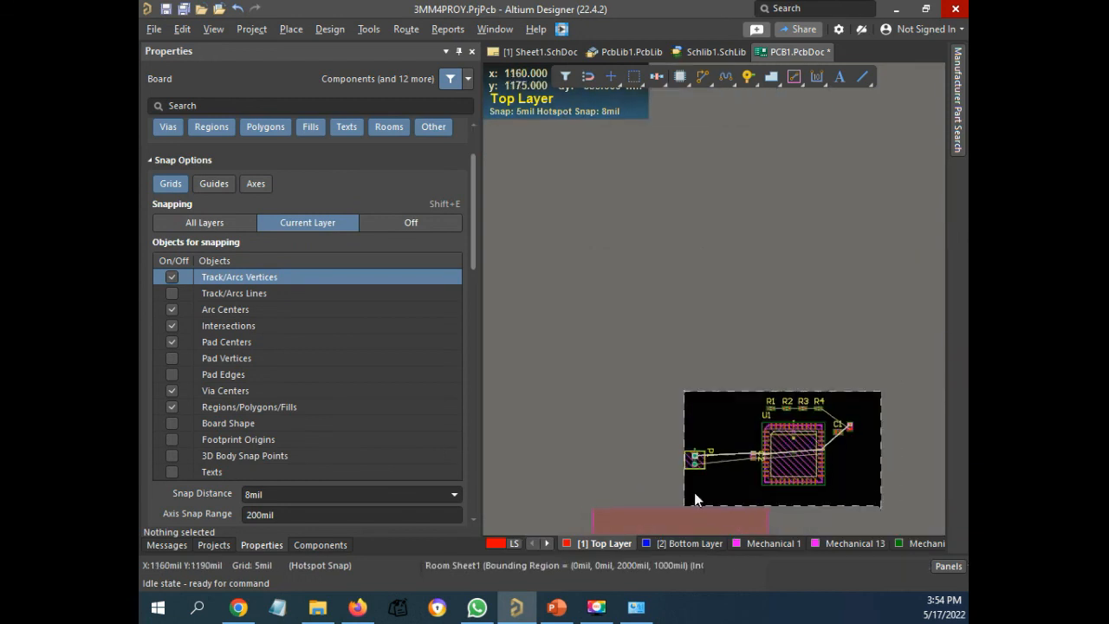
# Delete the Sheet1 room below the board outline in the PCB document
pyautogui.click(683, 510)
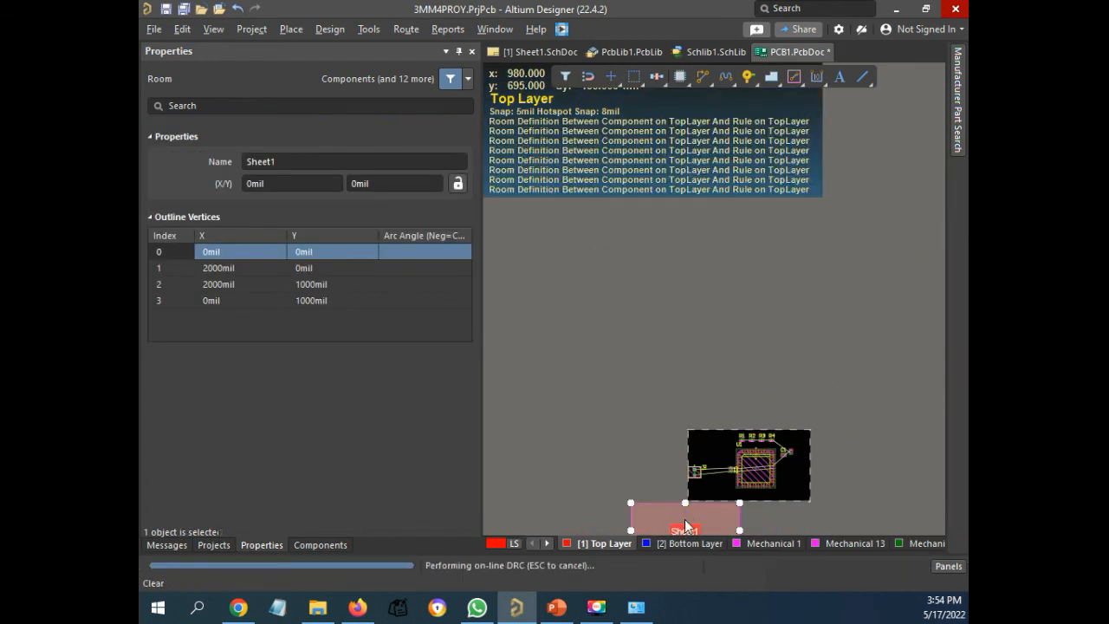
pyautogui.press('Delete')
pyautogui.keyDown('ctrl'); pyautogui.scroll(5, 747, 464); pyautogui.keyUp('ctrl')
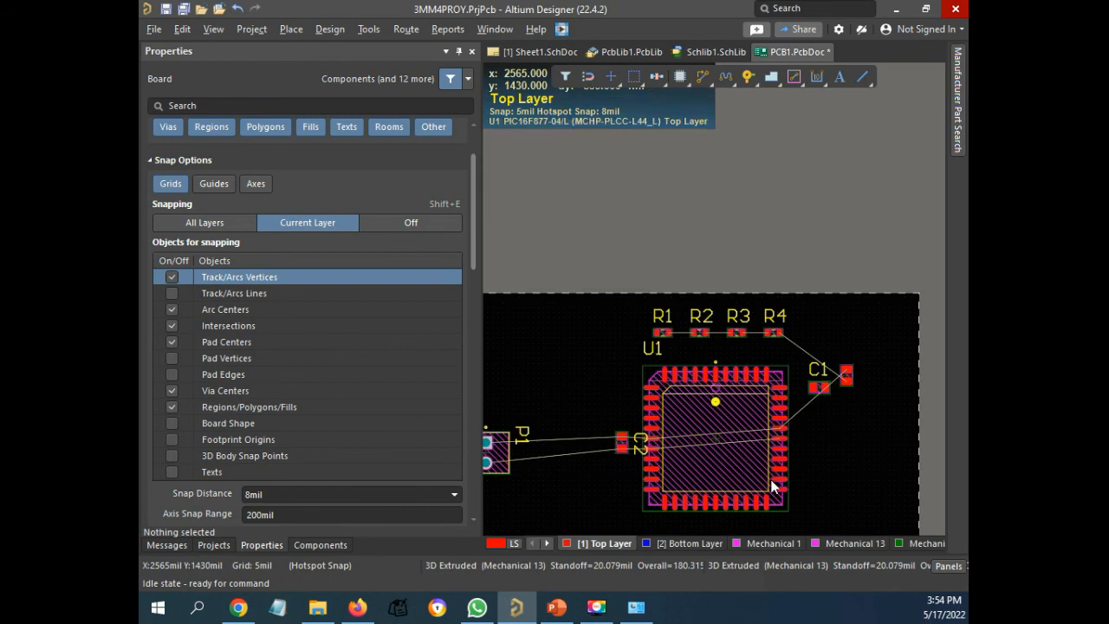
pyautogui.keyDown('ctrl'); pyautogui.scroll(-3, 682, 453); pyautogui.keyUp('ctrl')
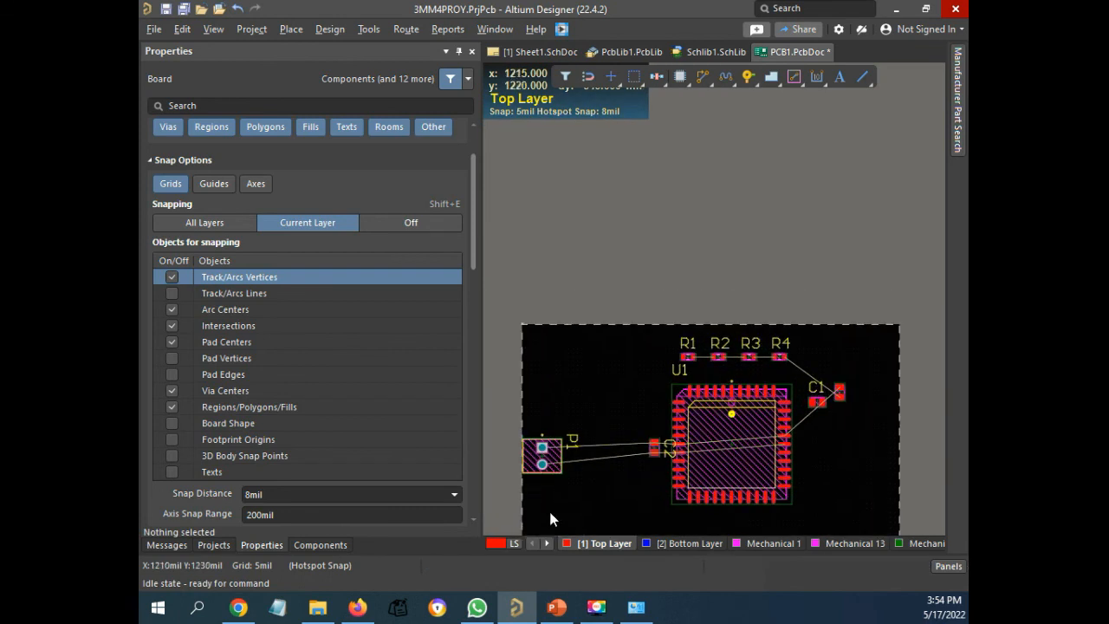
# Examine the VCC and GND connections of C2, P1 and U1's VDD and VSS pins in Sheet1.SchDoc
pyautogui.click(318, 607)
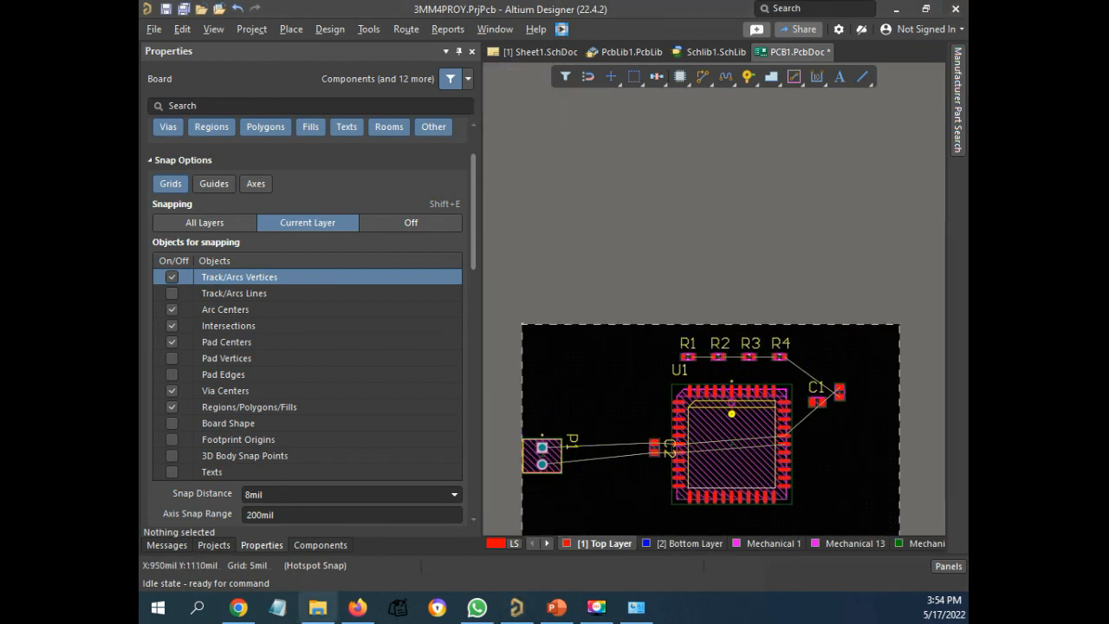
pyautogui.click(516, 607)
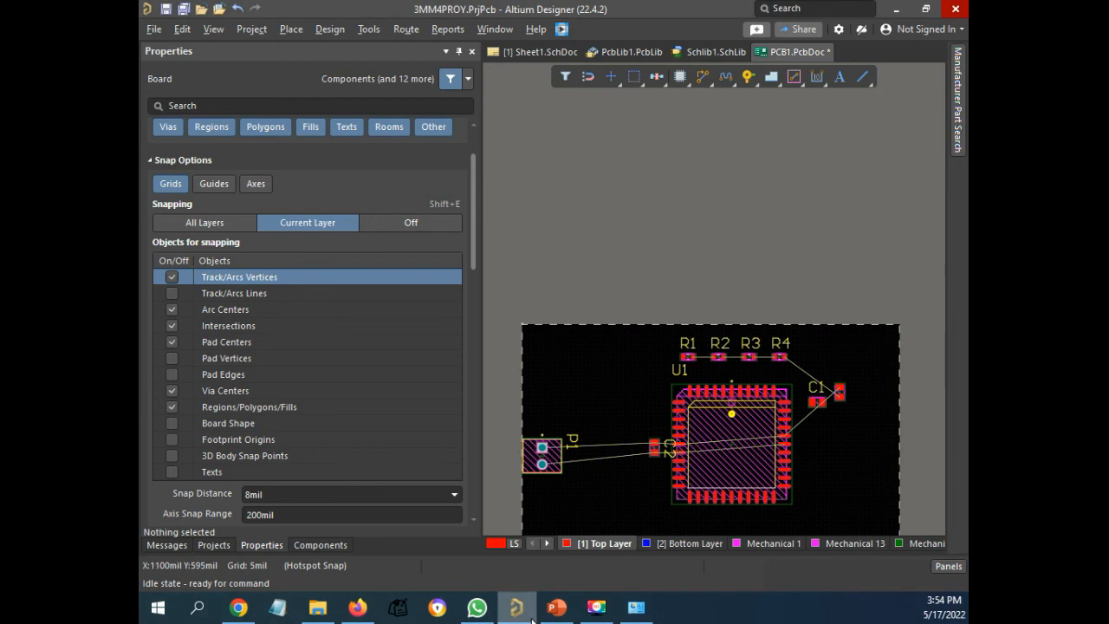
pyautogui.click(534, 50)
pyautogui.keyDown('ctrl'); pyautogui.scroll(-6, 832, 364); pyautogui.keyUp('ctrl')
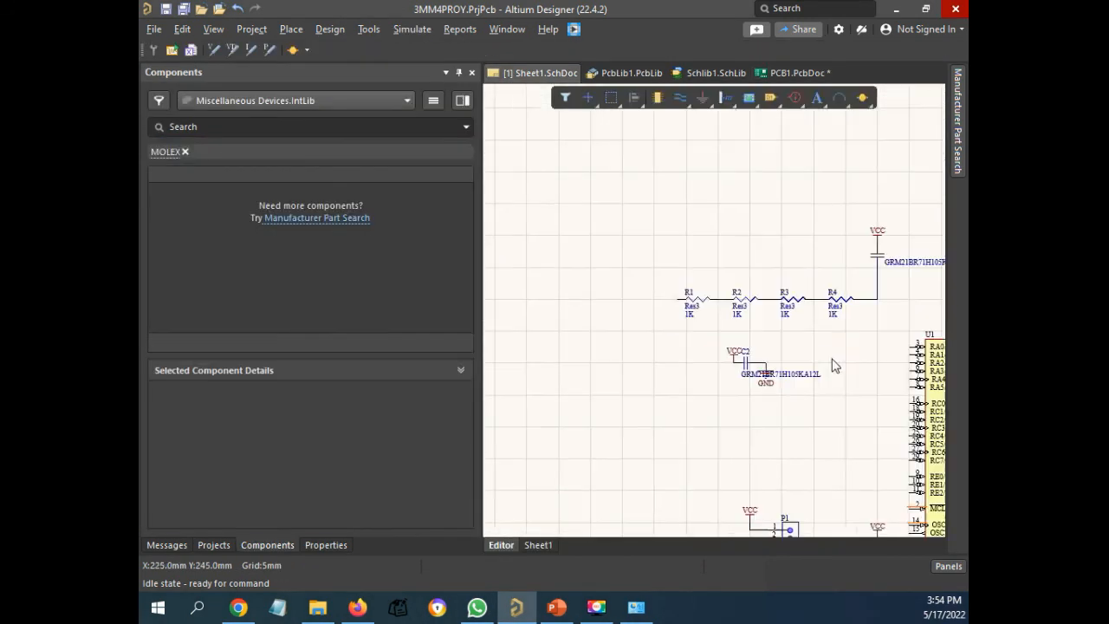
pyautogui.keyDown('ctrl'); pyautogui.scroll(5, 849, 360); pyautogui.keyUp('ctrl')
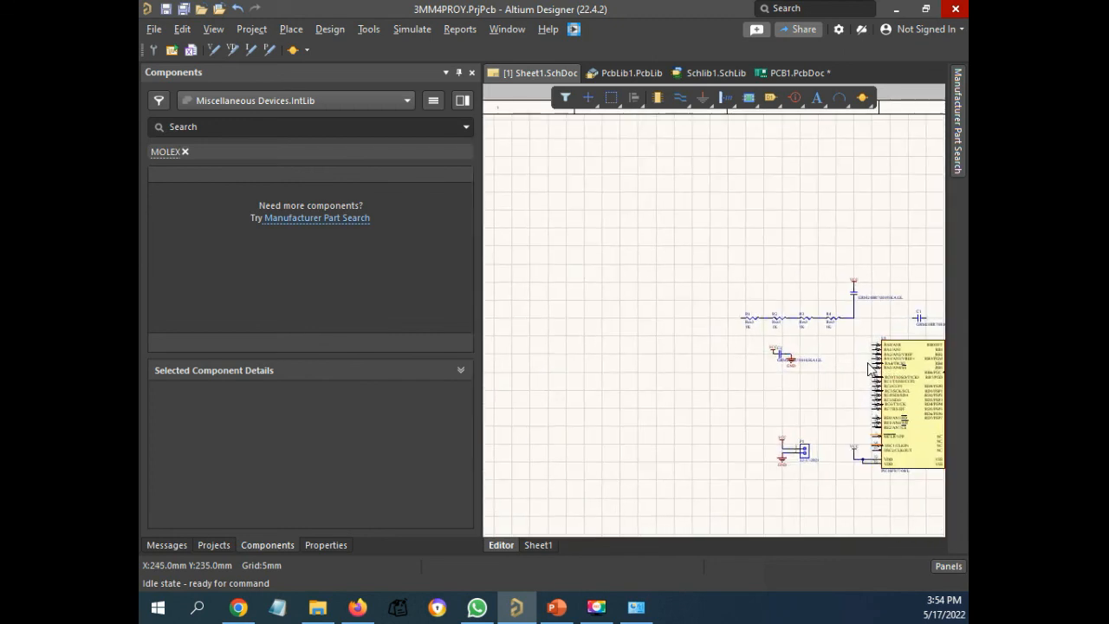
pyautogui.keyDown('ctrl'); pyautogui.scroll(4, 823, 424); pyautogui.keyUp('ctrl')
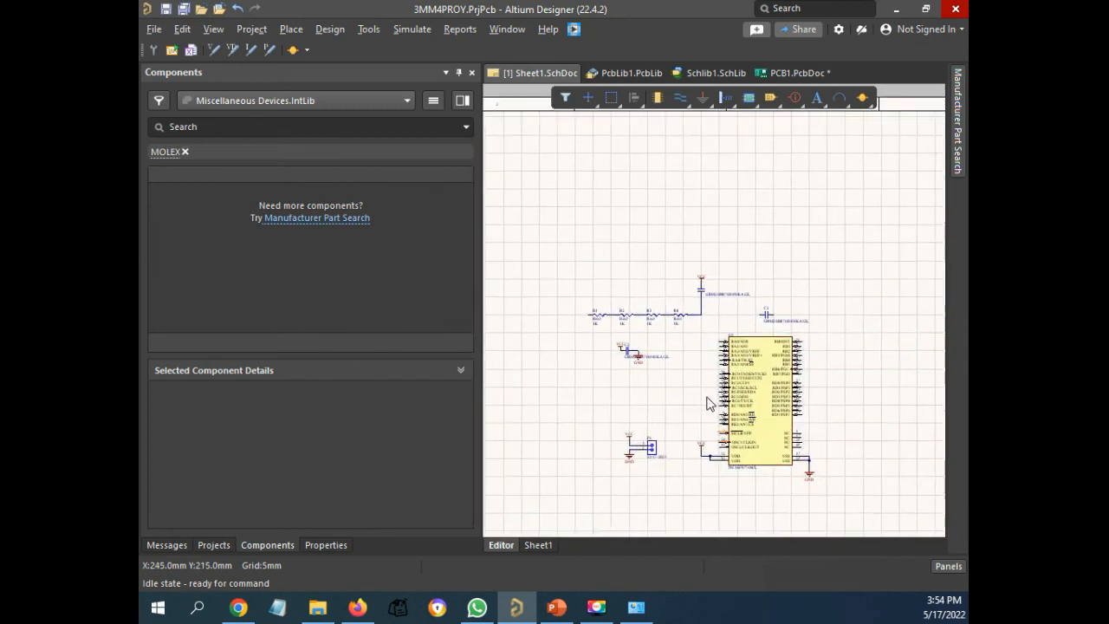
pyautogui.keyDown('ctrl'); pyautogui.scroll(-1, 839, 464); pyautogui.keyUp('ctrl')
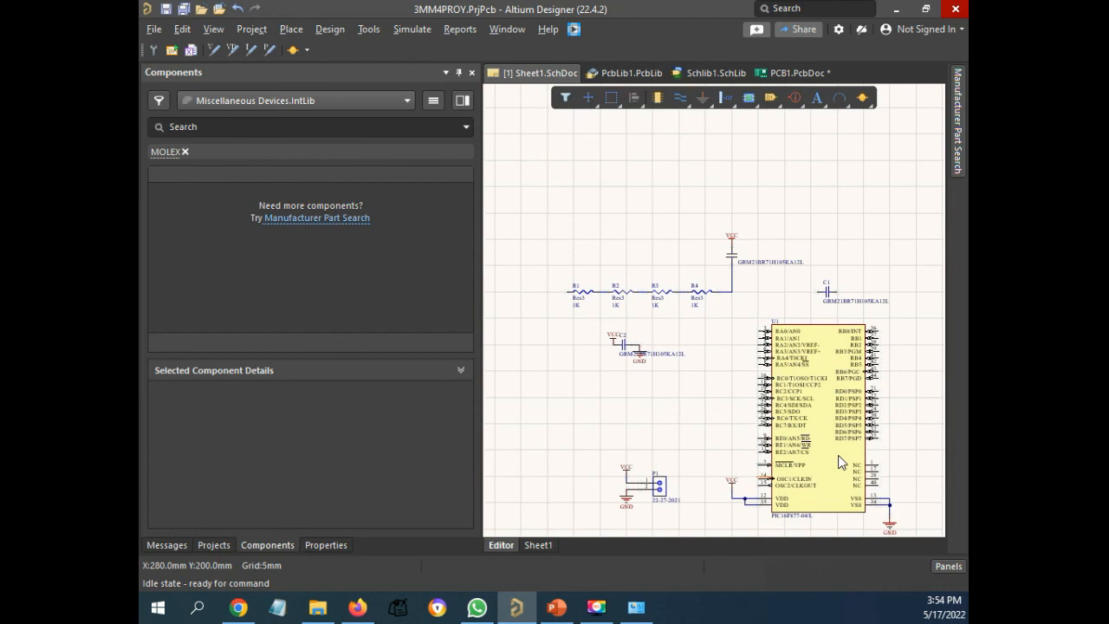
pyautogui.keyDown('ctrl'); pyautogui.scroll(1, 783, 417); pyautogui.keyUp('ctrl')
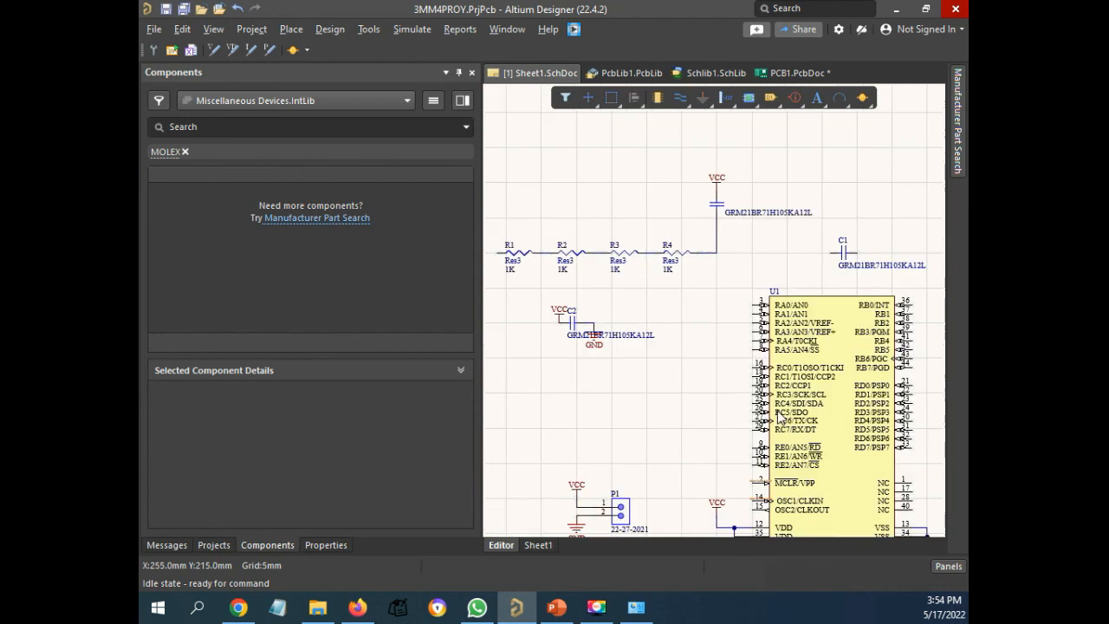
pyautogui.keyDown('ctrl'); pyautogui.scroll(1, 839, 373); pyautogui.keyUp('ctrl')
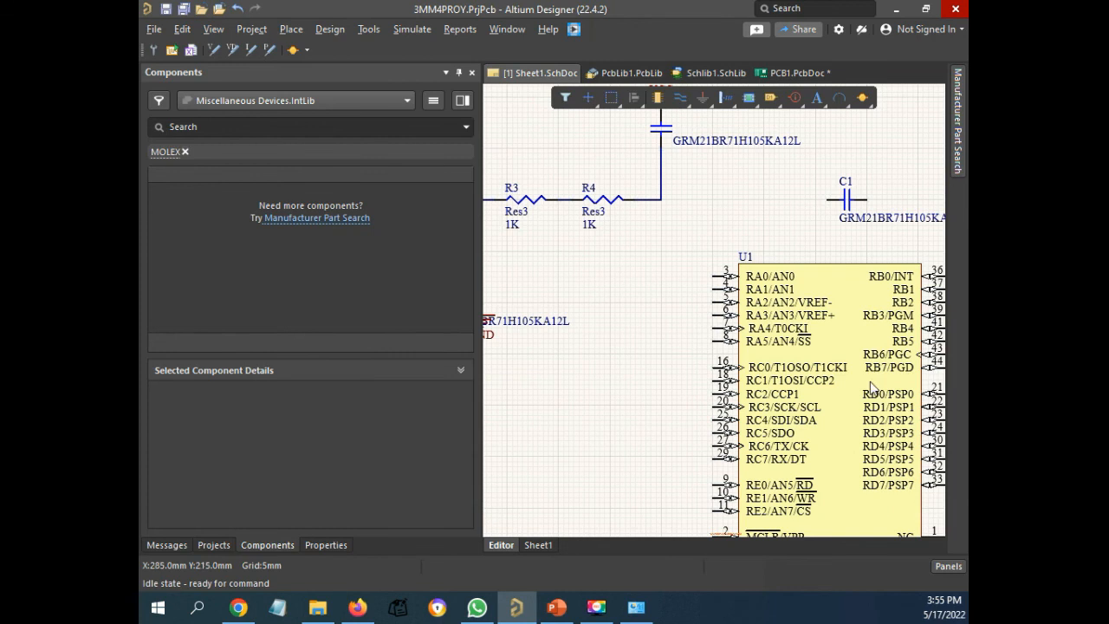
pyautogui.keyDown('ctrl'); pyautogui.scroll(-4, 867, 506); pyautogui.keyUp('ctrl')
pyautogui.keyDown('ctrl'); pyautogui.scroll(2, 810, 510); pyautogui.keyUp('ctrl')
pyautogui.keyDown('ctrl'); pyautogui.scroll(3, 815, 511); pyautogui.keyUp('ctrl')
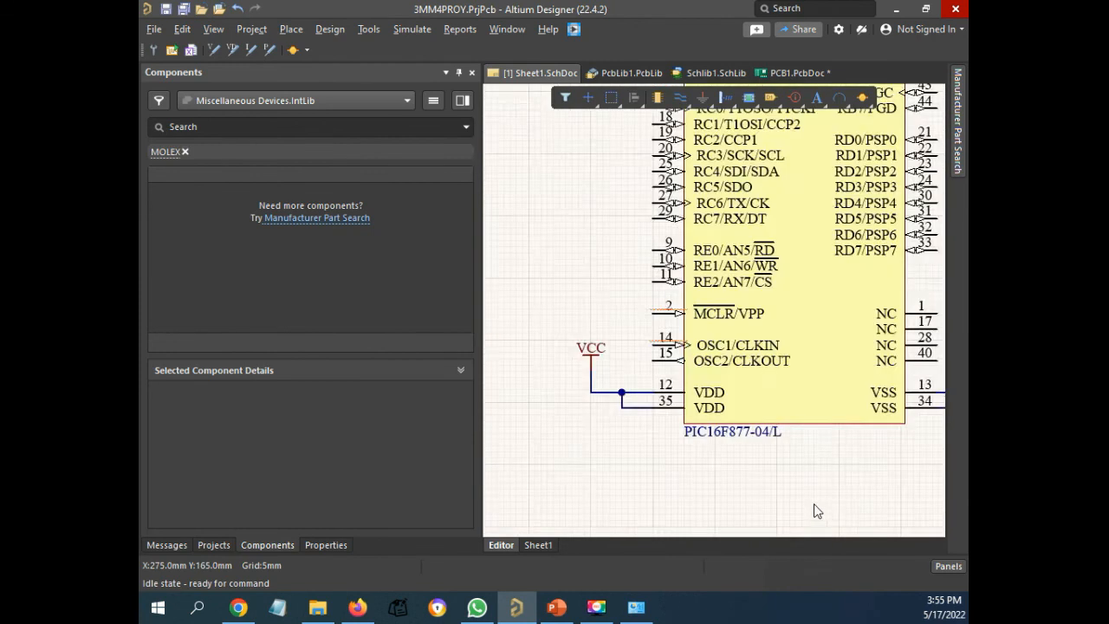
pyautogui.keyDown('ctrl'); pyautogui.scroll(-3, 813, 506); pyautogui.keyUp('ctrl')
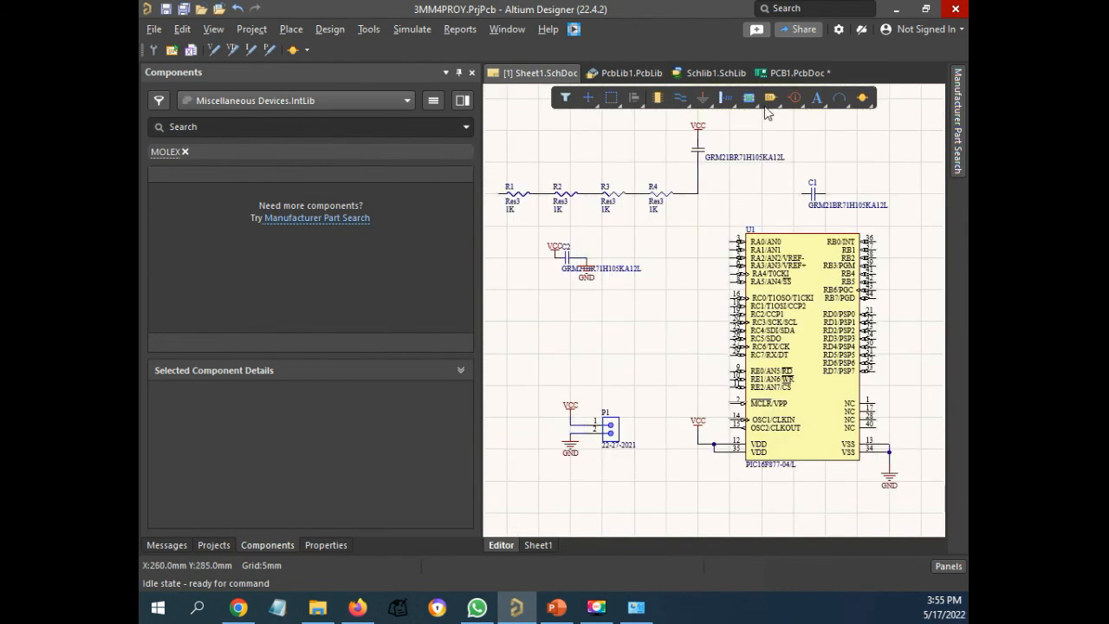
# Return to PCB1.PcbDoc and inspect the component placement around U1, C1, C2 and P1
pyautogui.click(797, 68)
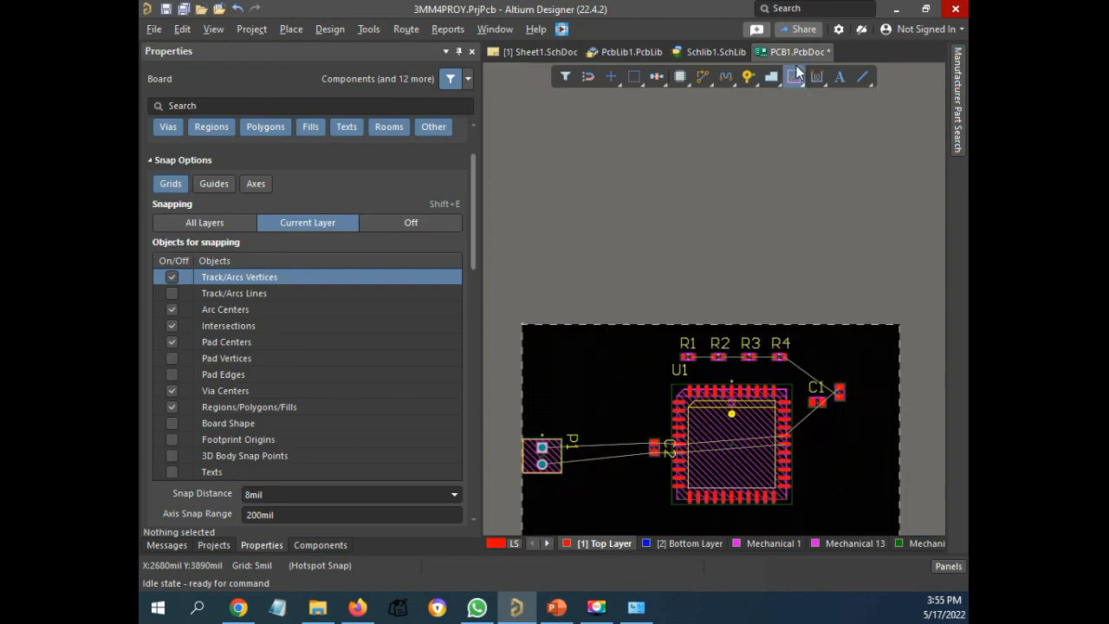
pyautogui.keyDown('ctrl'); pyautogui.scroll(-4, 660, 413); pyautogui.keyUp('ctrl')
pyautogui.keyDown('ctrl'); pyautogui.scroll(5, 597, 472); pyautogui.keyUp('ctrl')
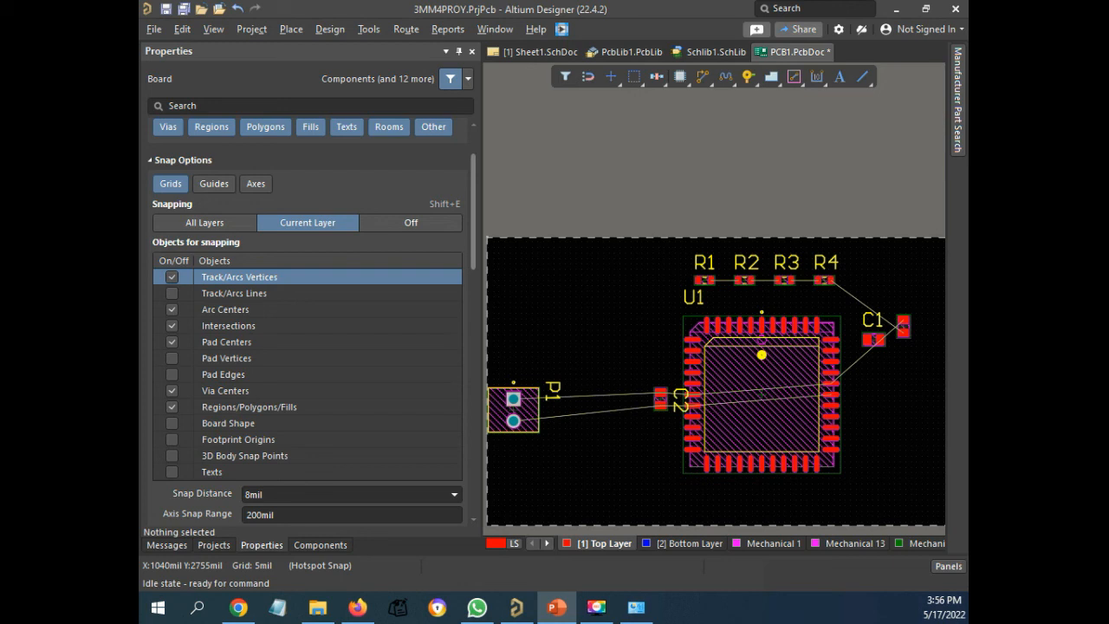
# Cancel the account sign-in dialog and dismiss the error dialog over the PCB document
pyautogui.hotkey('alt', 'Tab')
pyautogui.hotkey('alt', 'Tab')
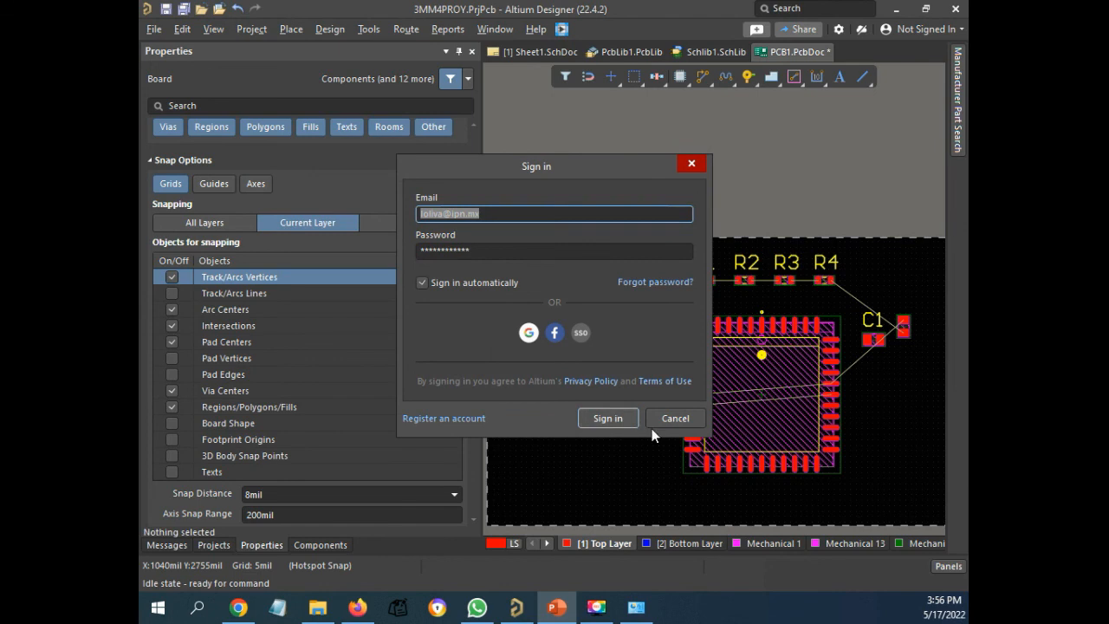
pyautogui.click(671, 419)
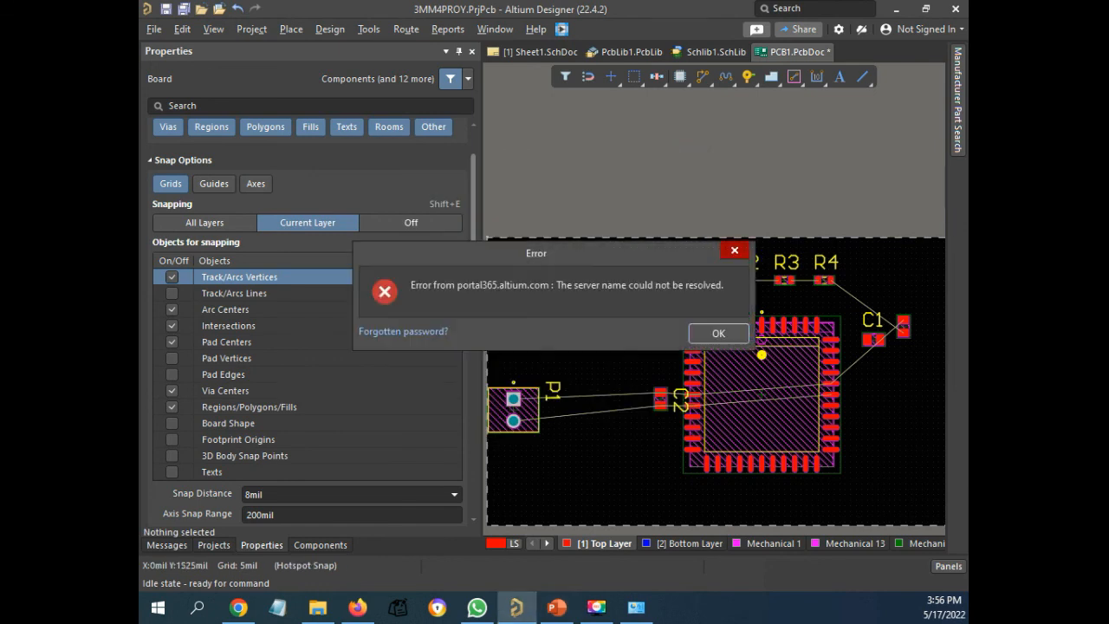
pyautogui.hotkey('alt', 'Tab')
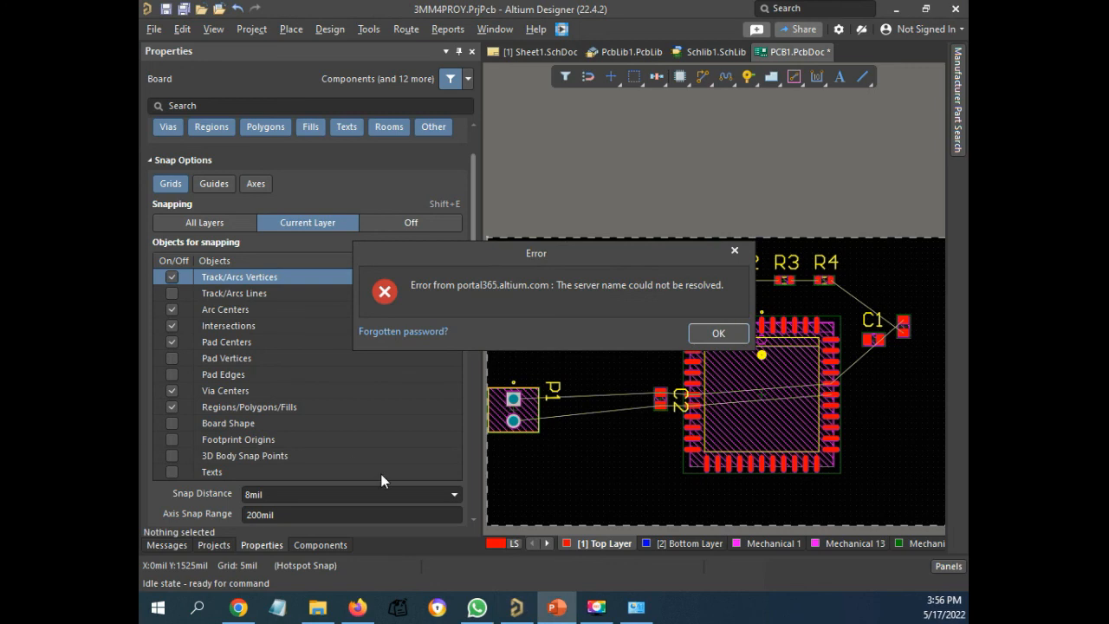
pyautogui.click(718, 333)
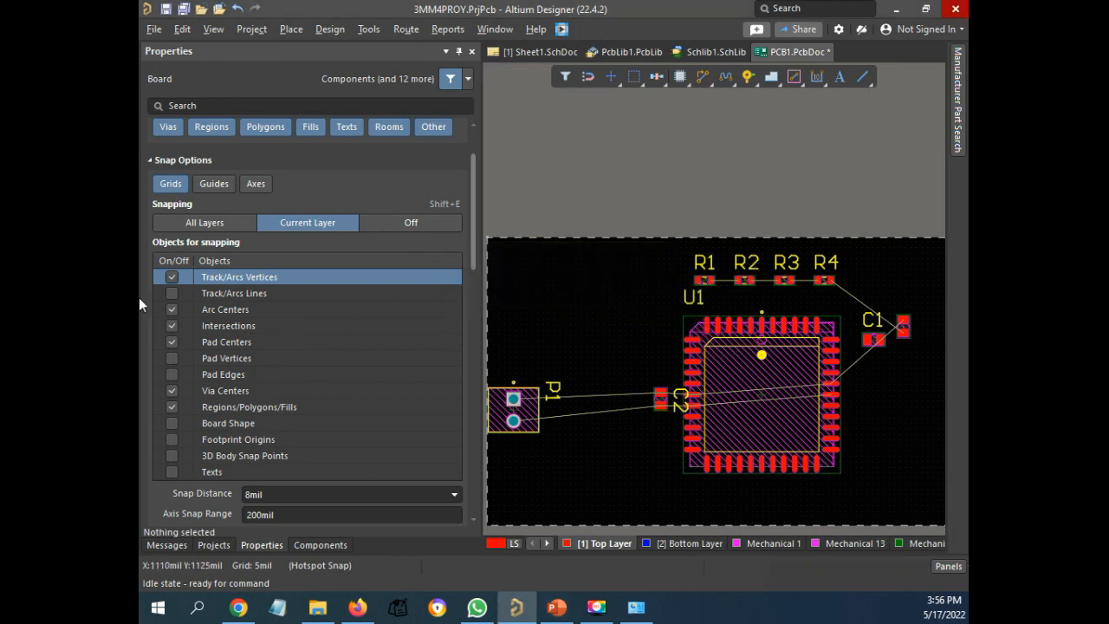
# Minimize Altium Designer and switch to PowerPoint
pyautogui.click(896, 10)
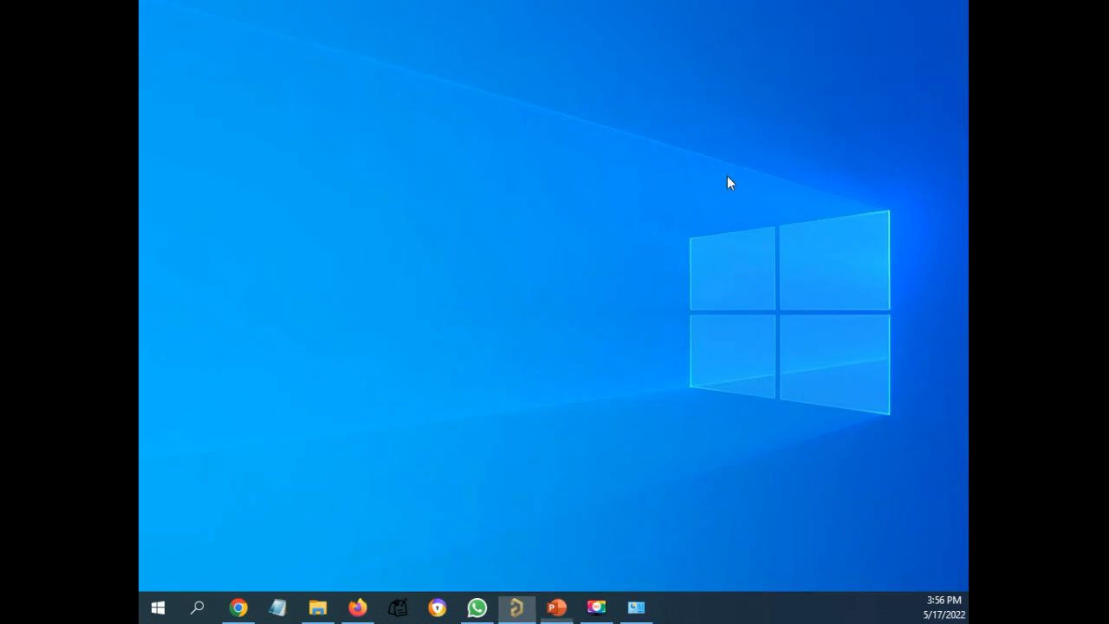
pyautogui.click(559, 607)
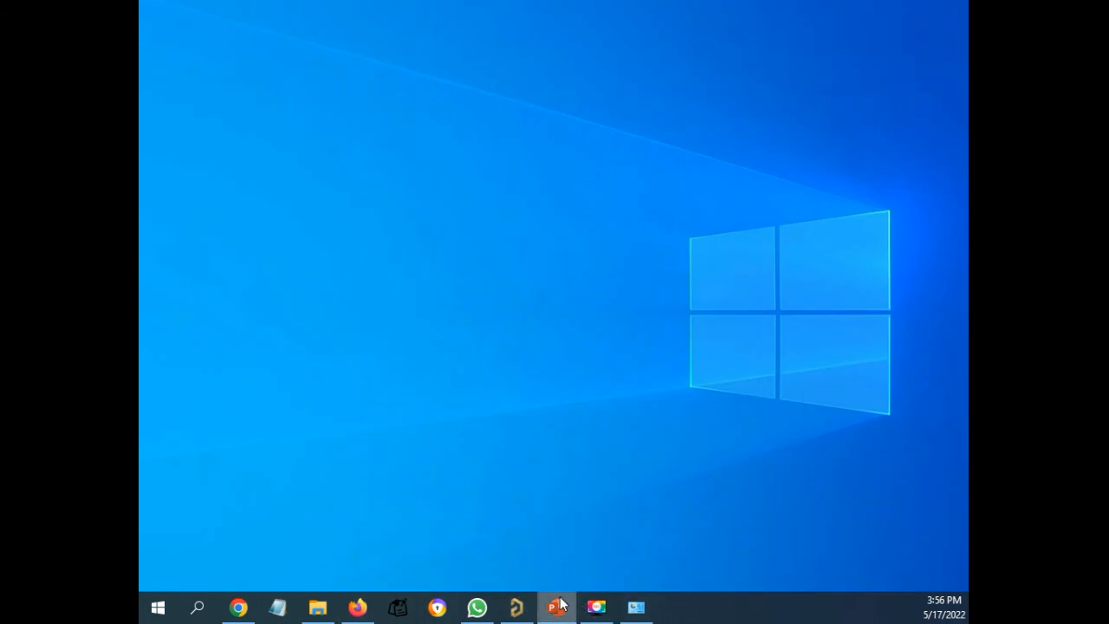